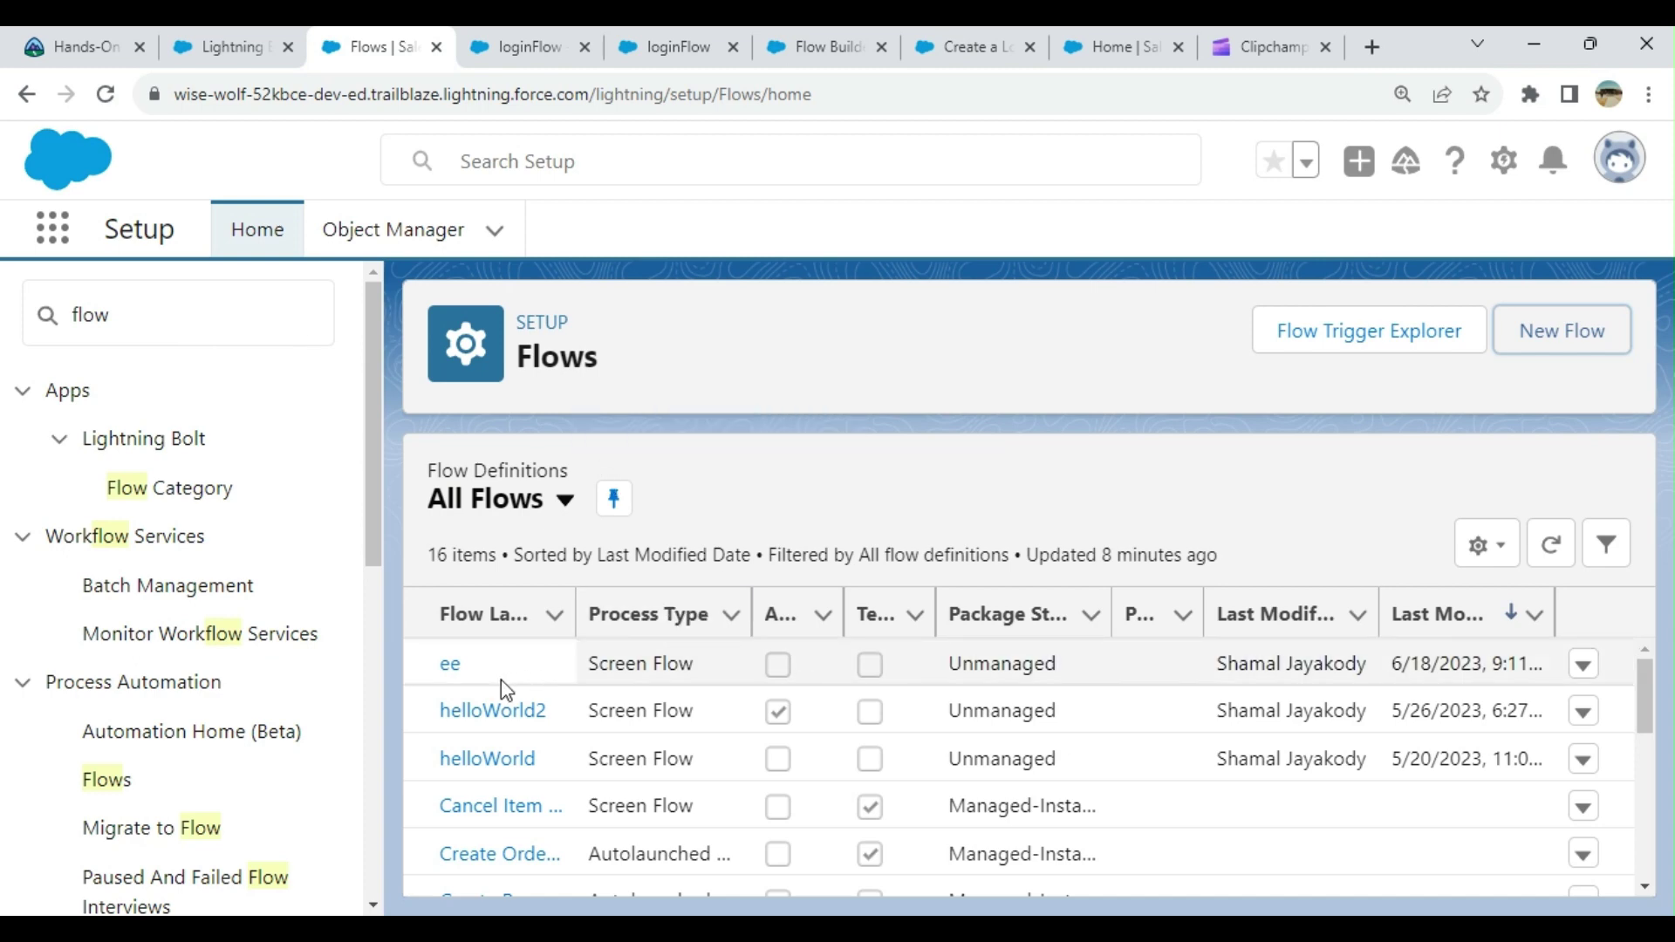
- Sort the Flows list by the Last Modified column
click(1473, 615)
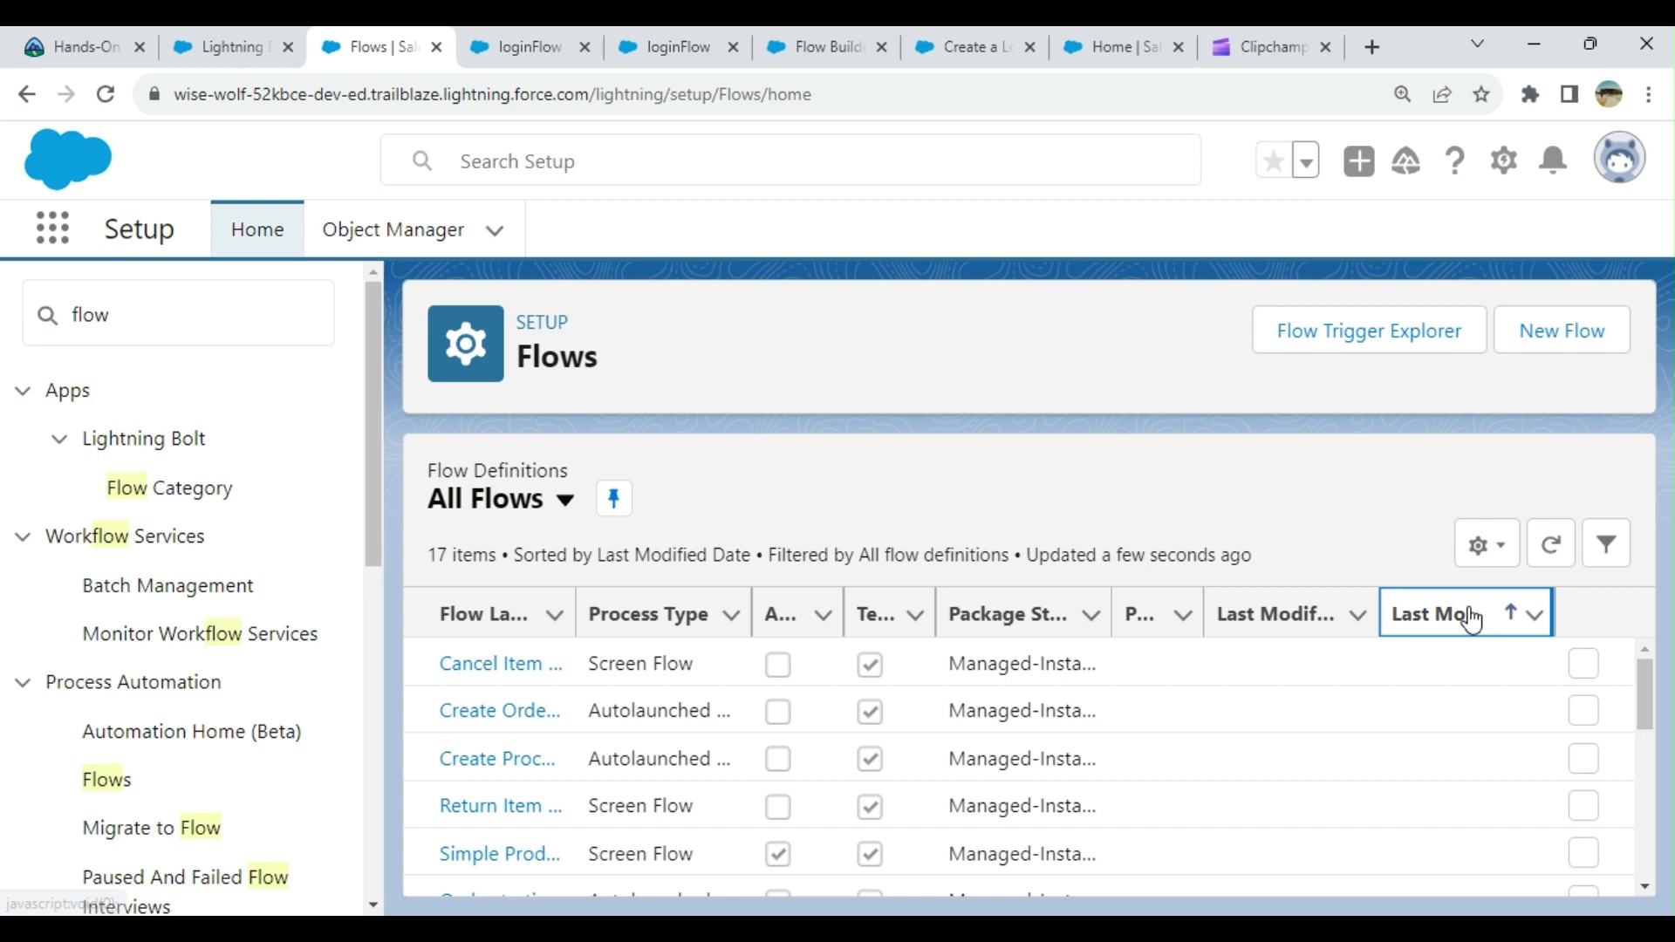
- Sort flows newest-first and open loginFlow's msg screen showing the Hello message
click(1472, 618)
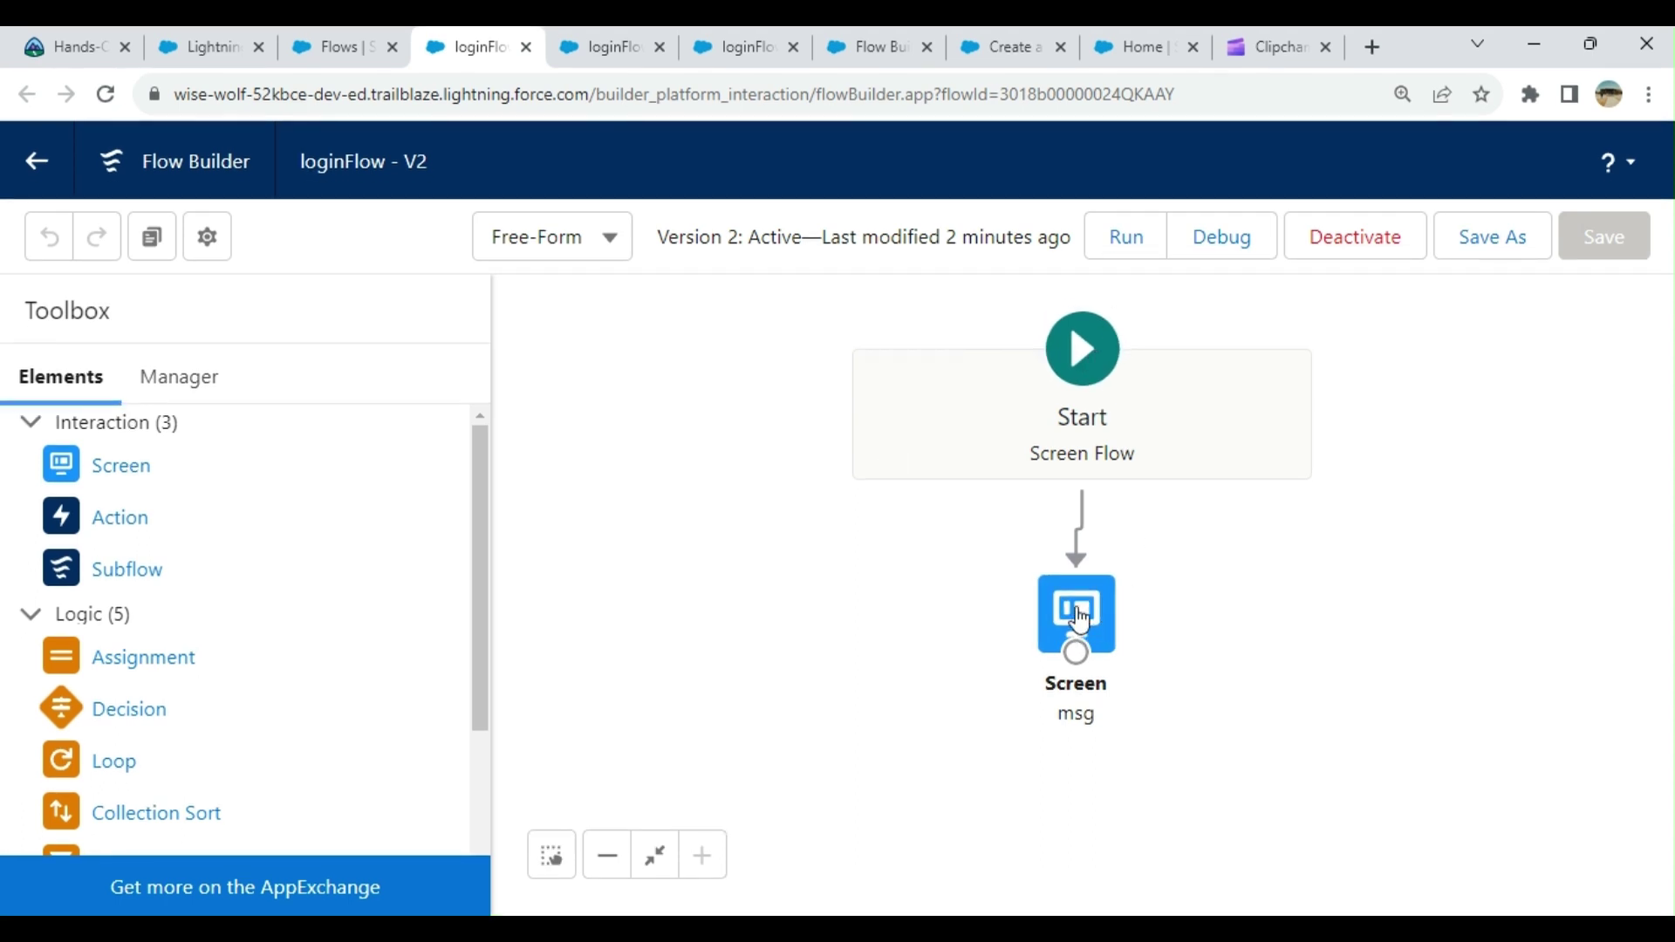
click(1080, 619)
double_click(1080, 620)
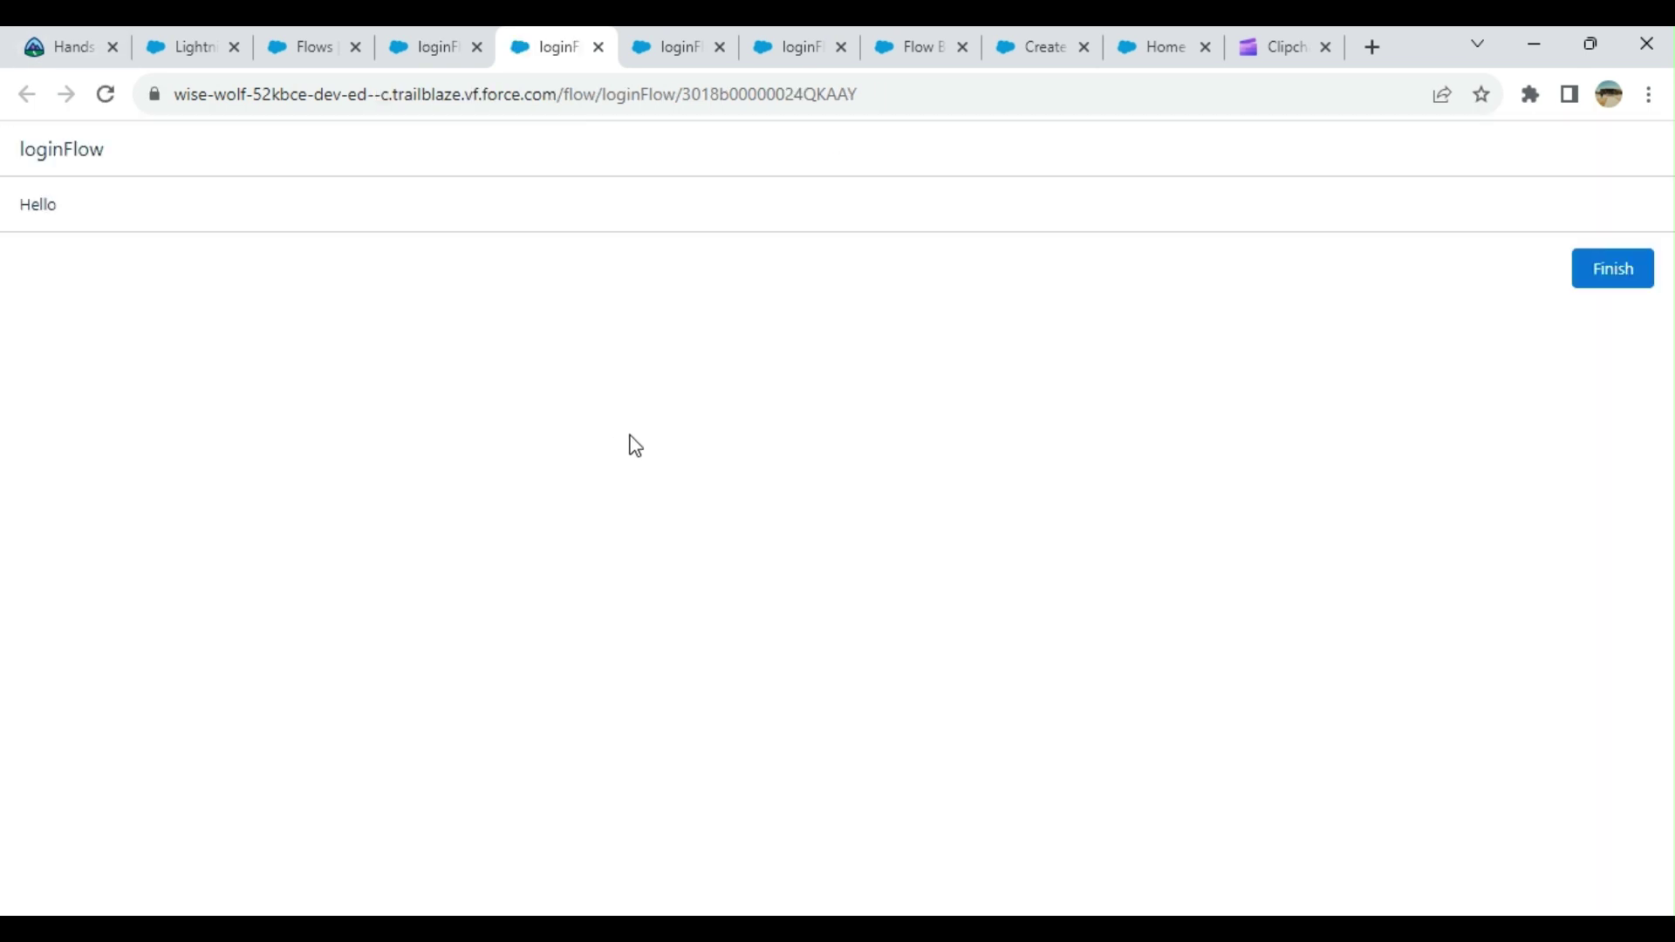
- Finish the loginFlow test runs and return to the Flow Builder canvas
click(1630, 293)
click(435, 54)
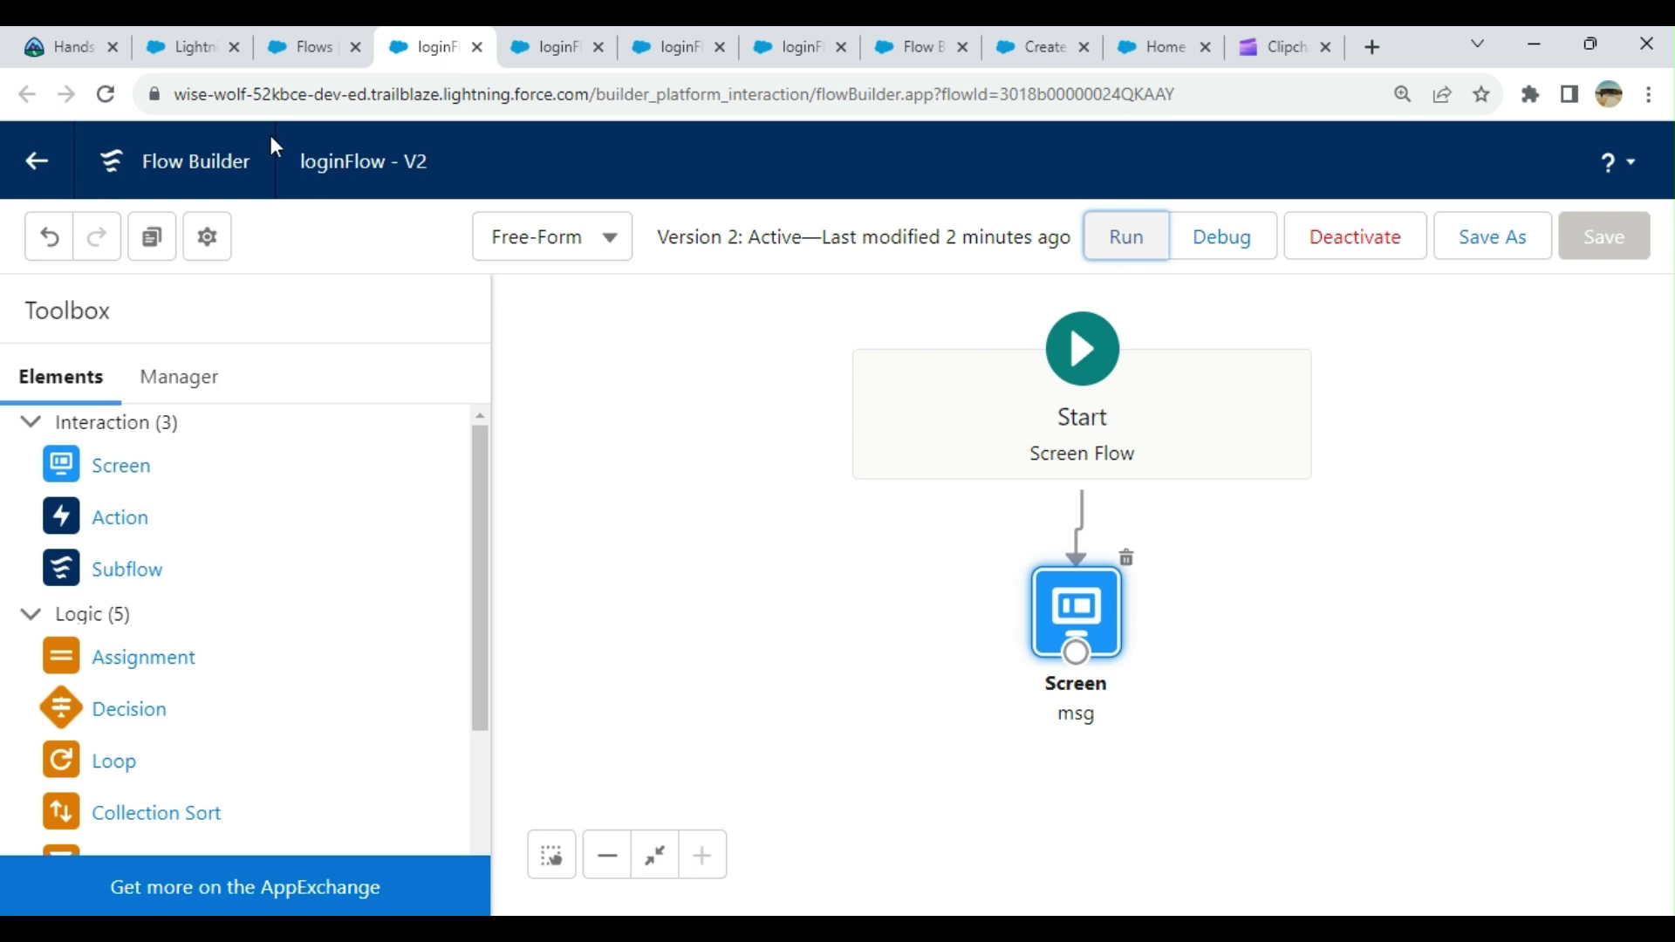
- Leave Flow Builder and find the Login Flows page via Quick Find 'login flo'
click(32, 170)
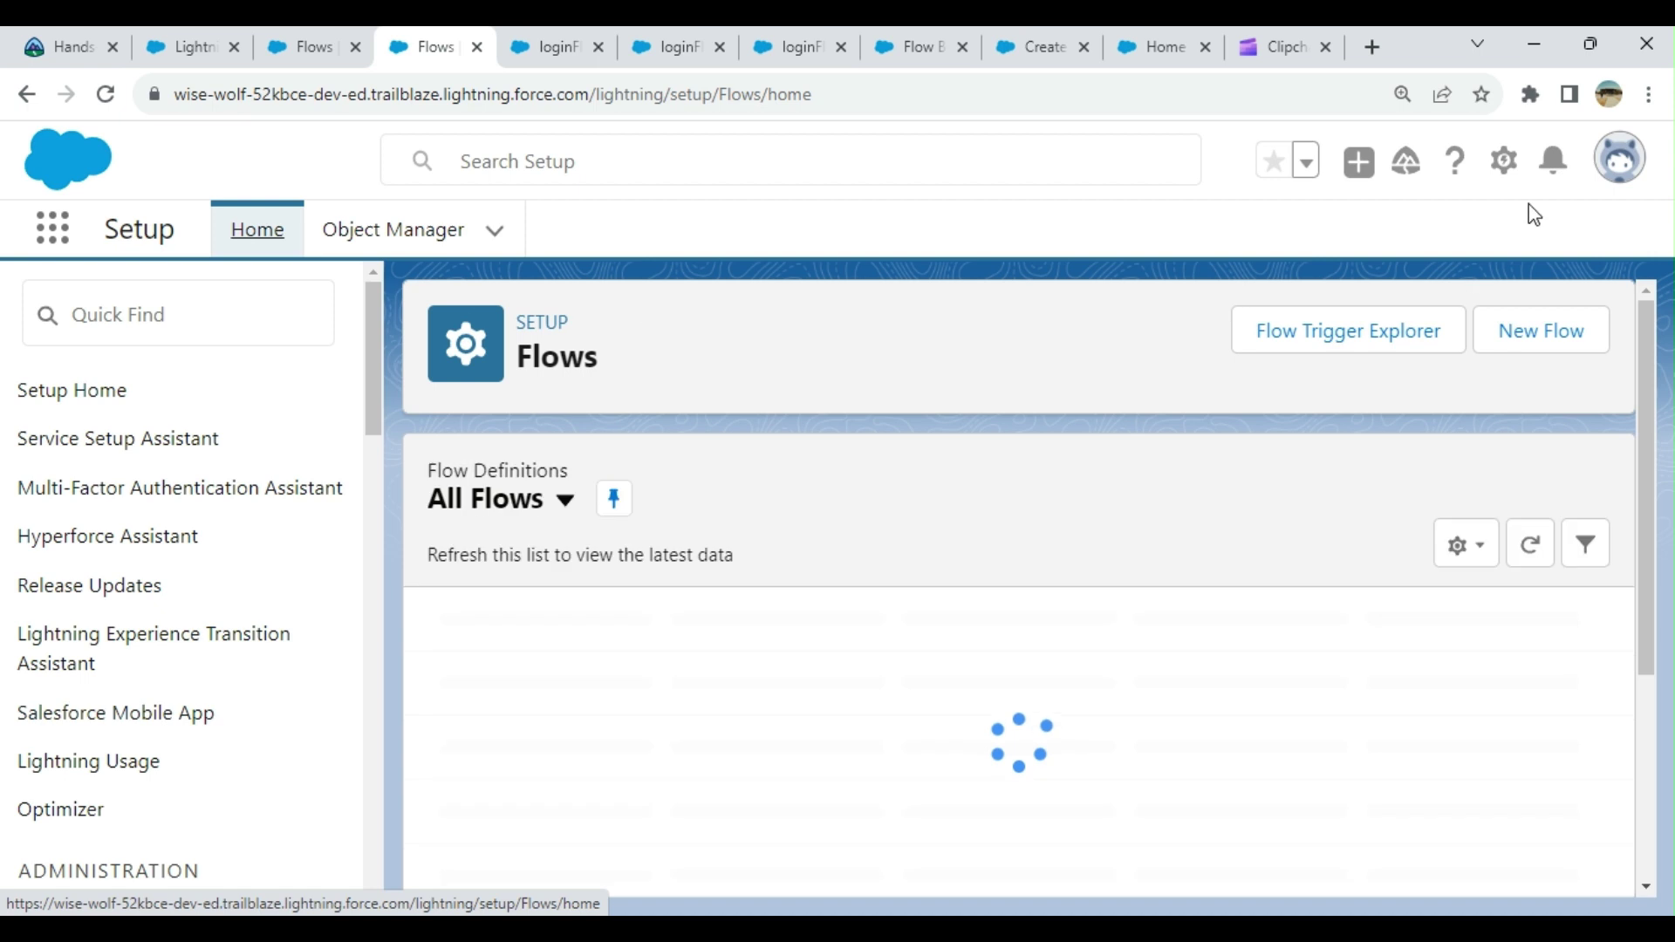
click(192, 326)
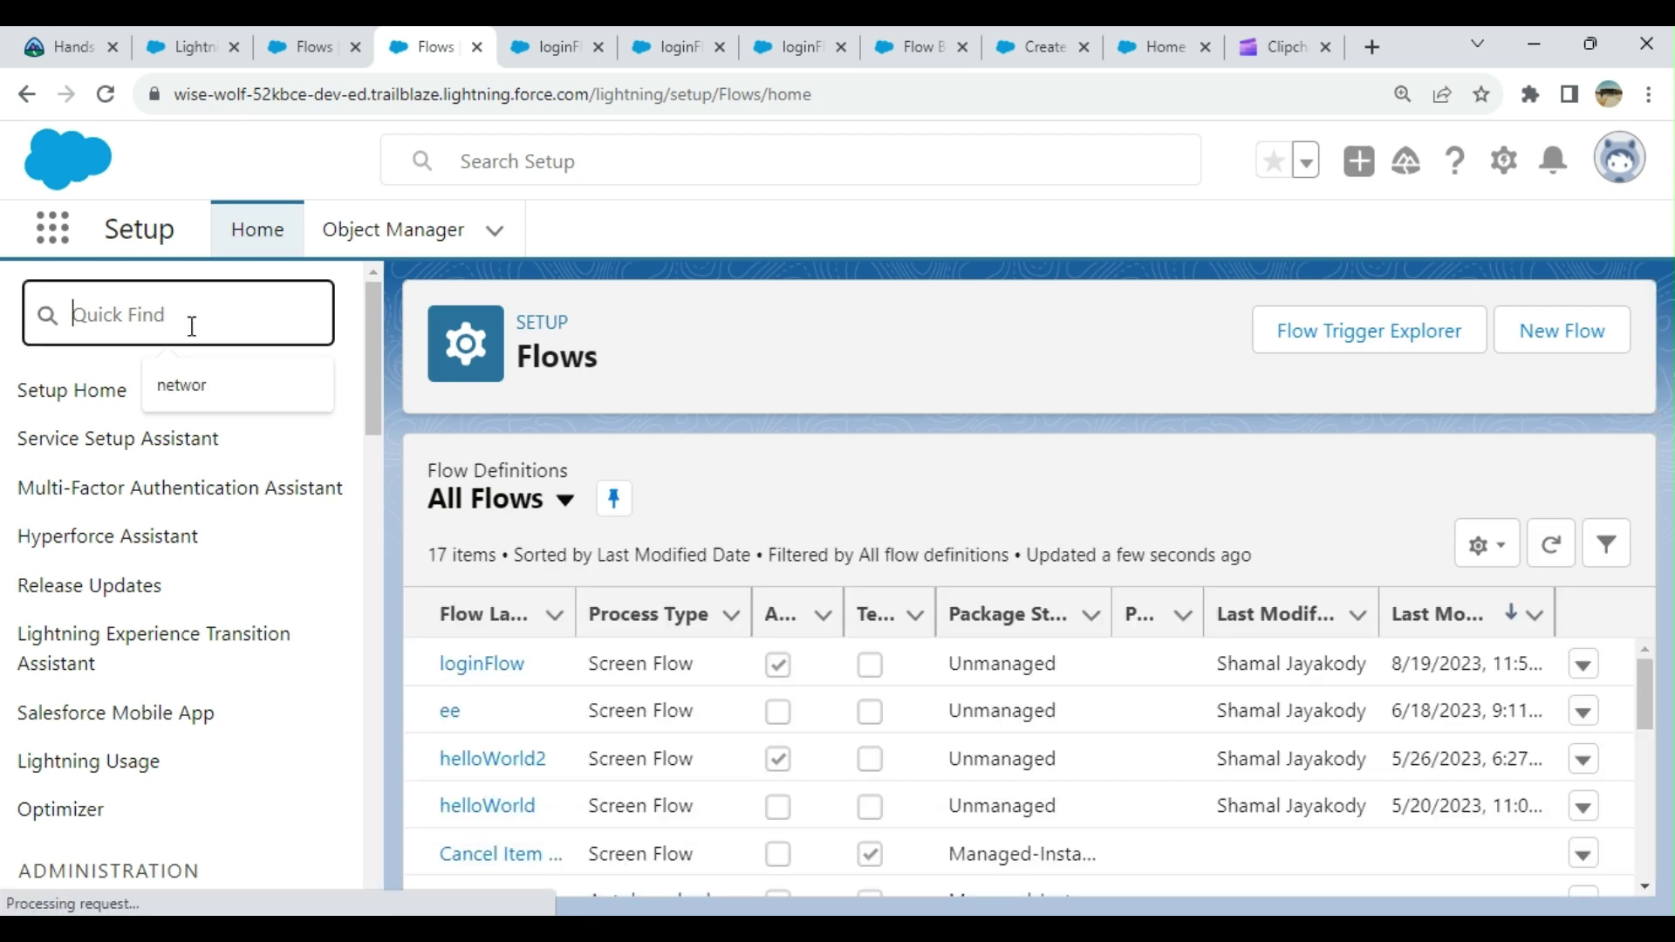
text(lo)
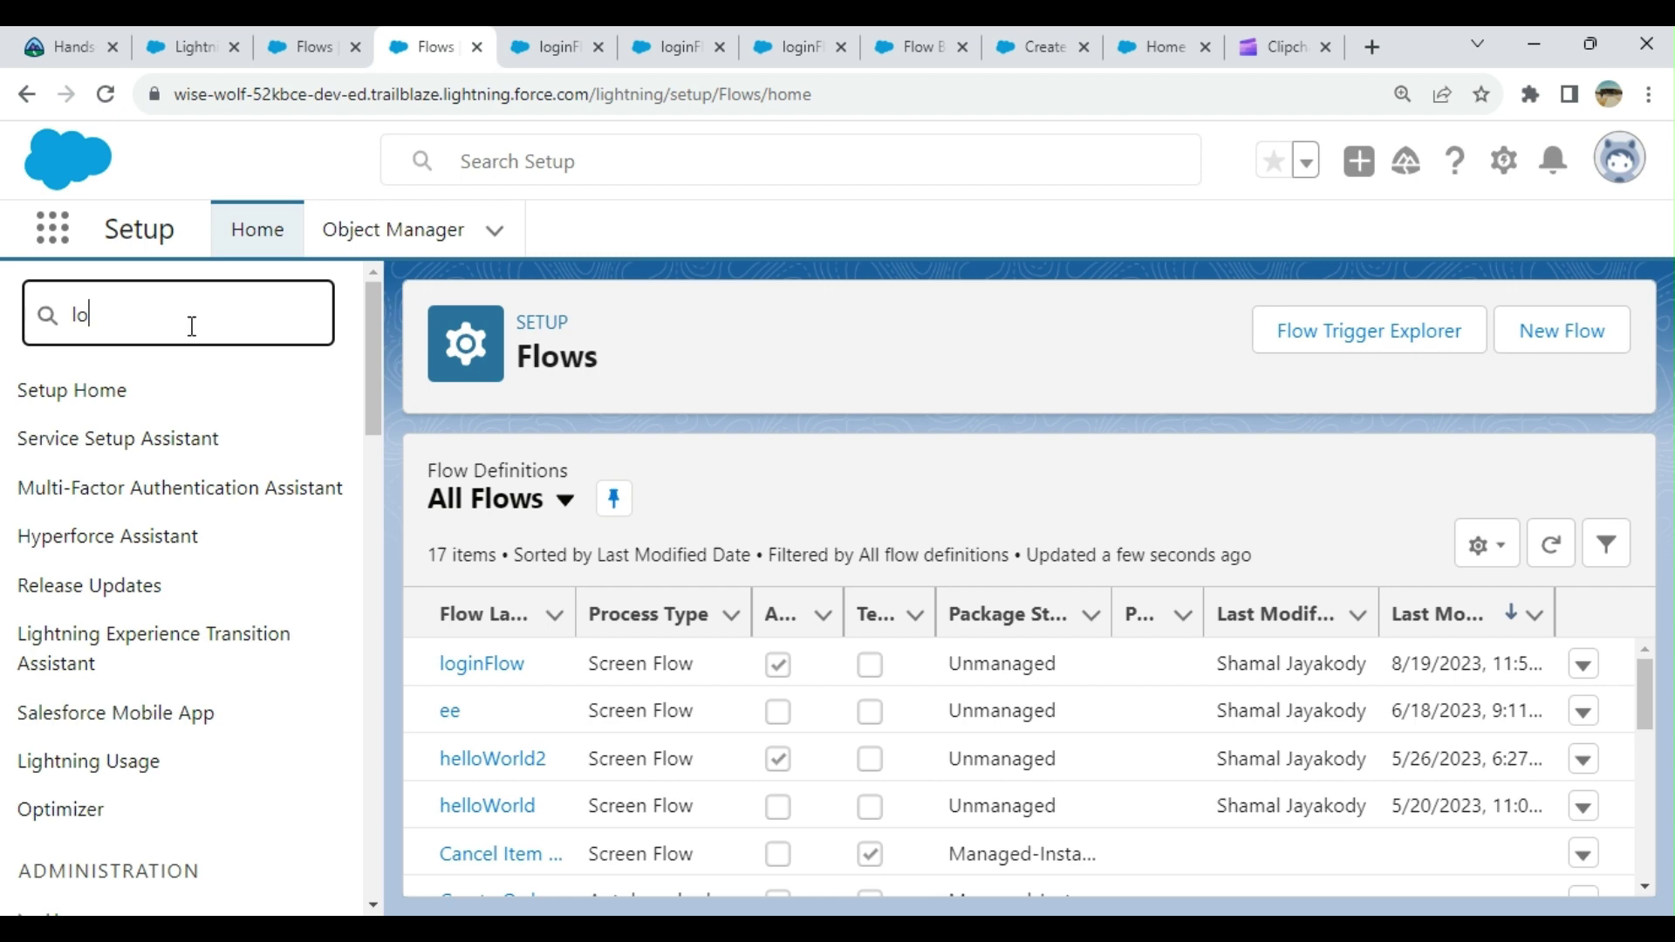
text(gin flo)
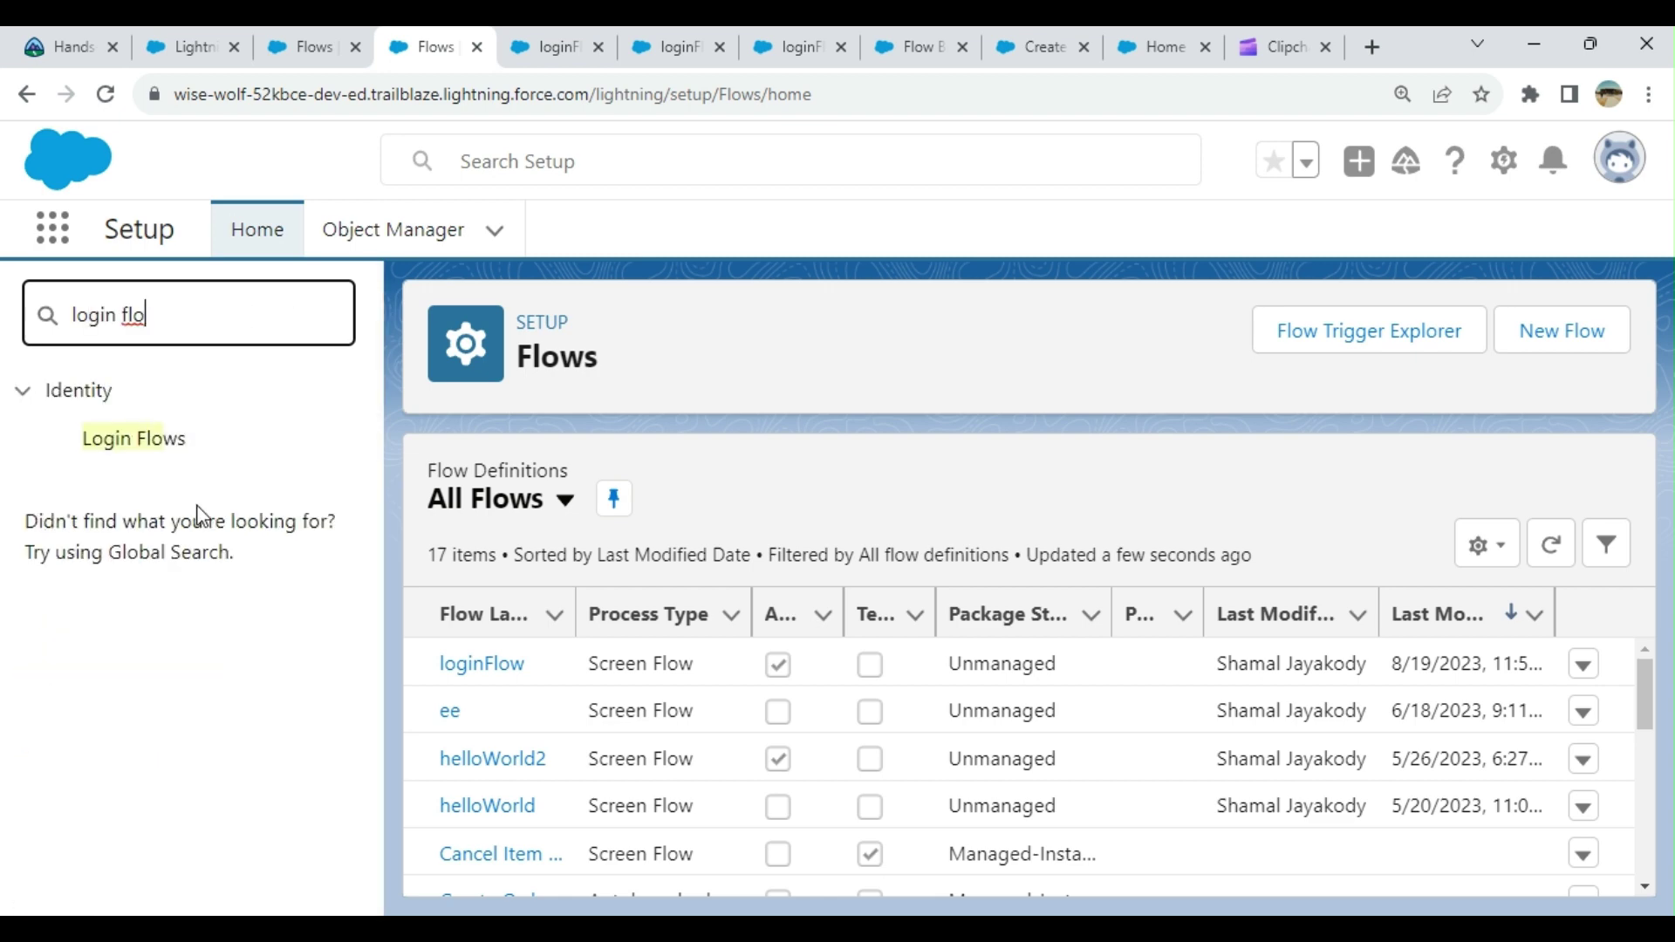
click(152, 455)
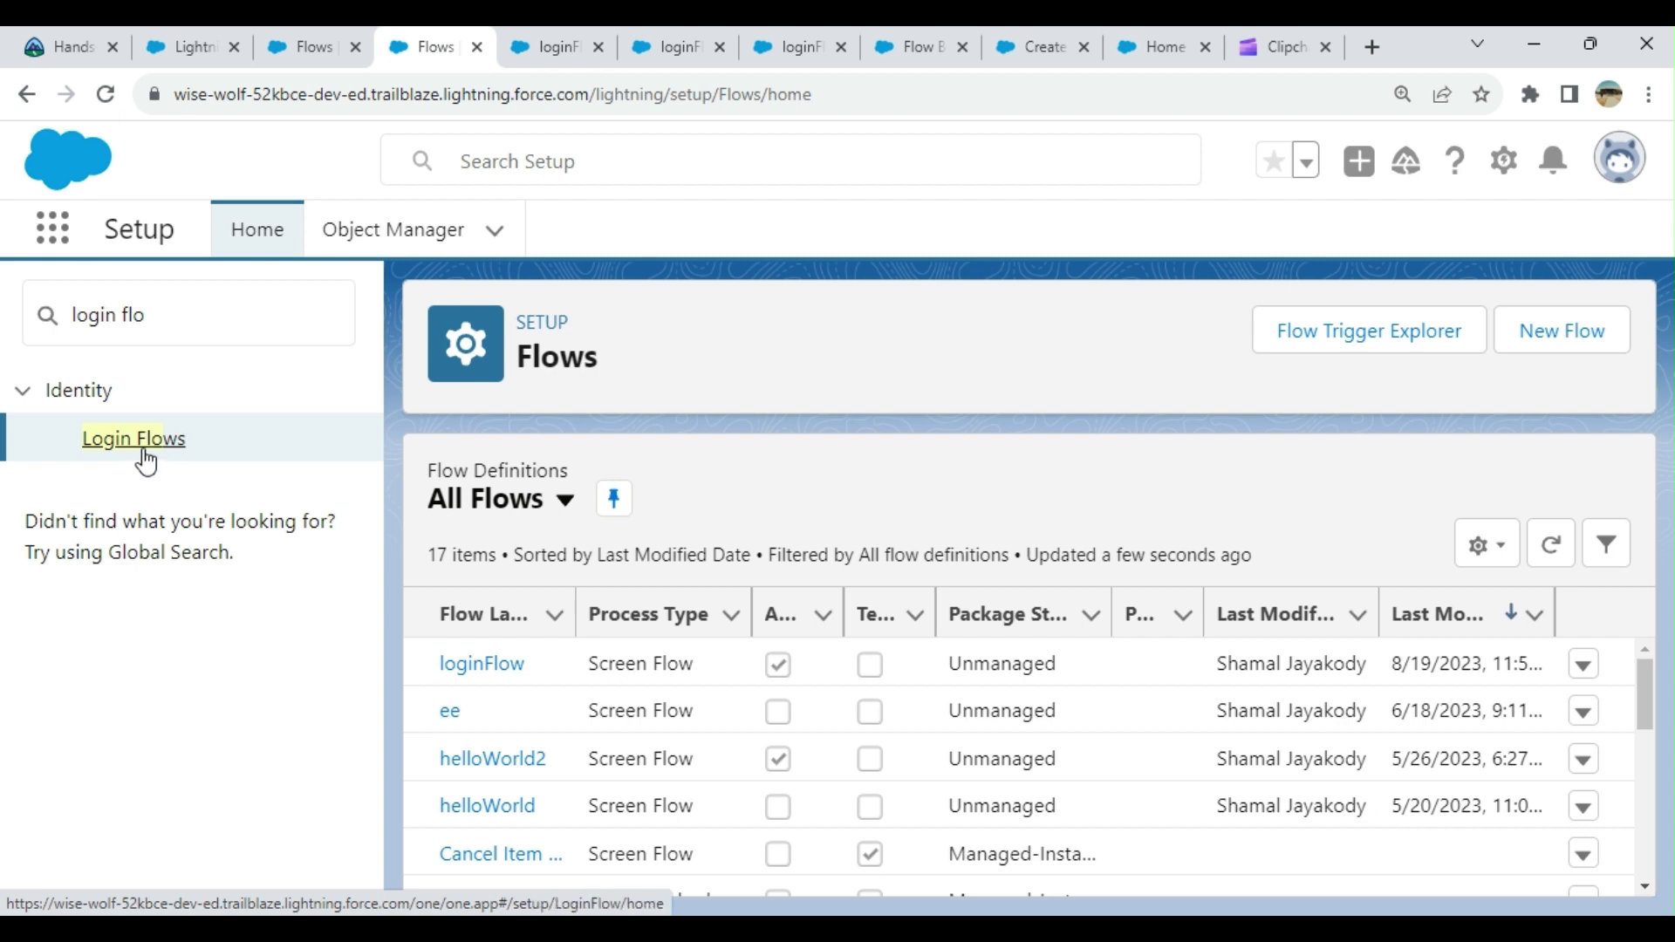
click(147, 461)
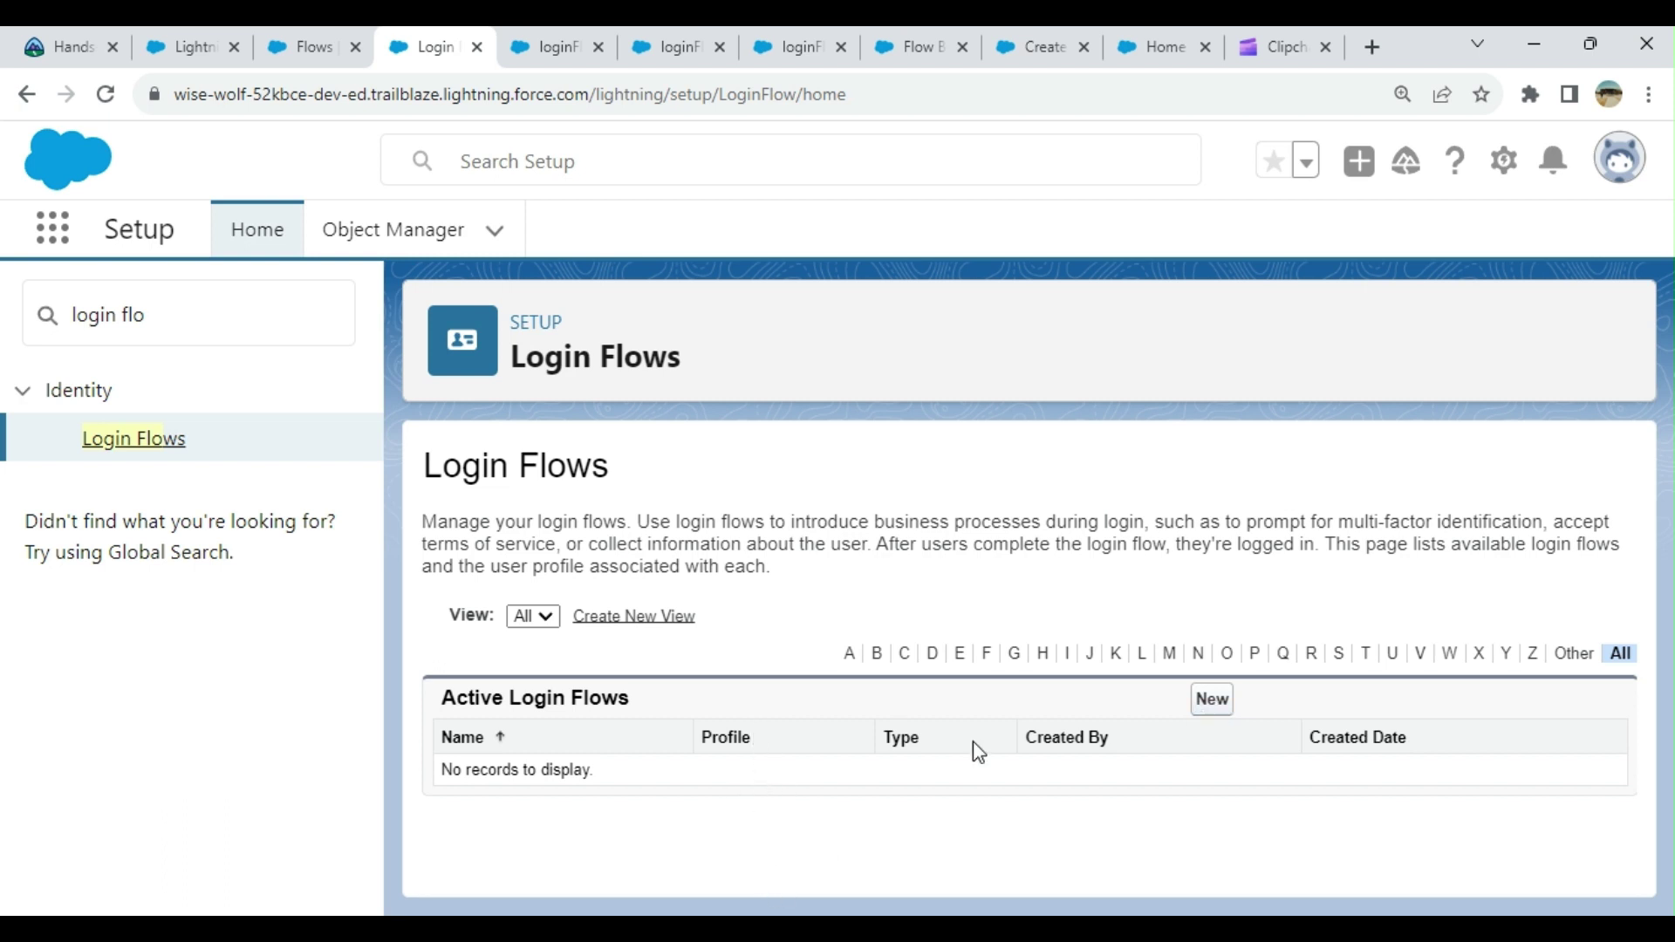
- Start a new login flow and set its Type to Flow
click(1215, 702)
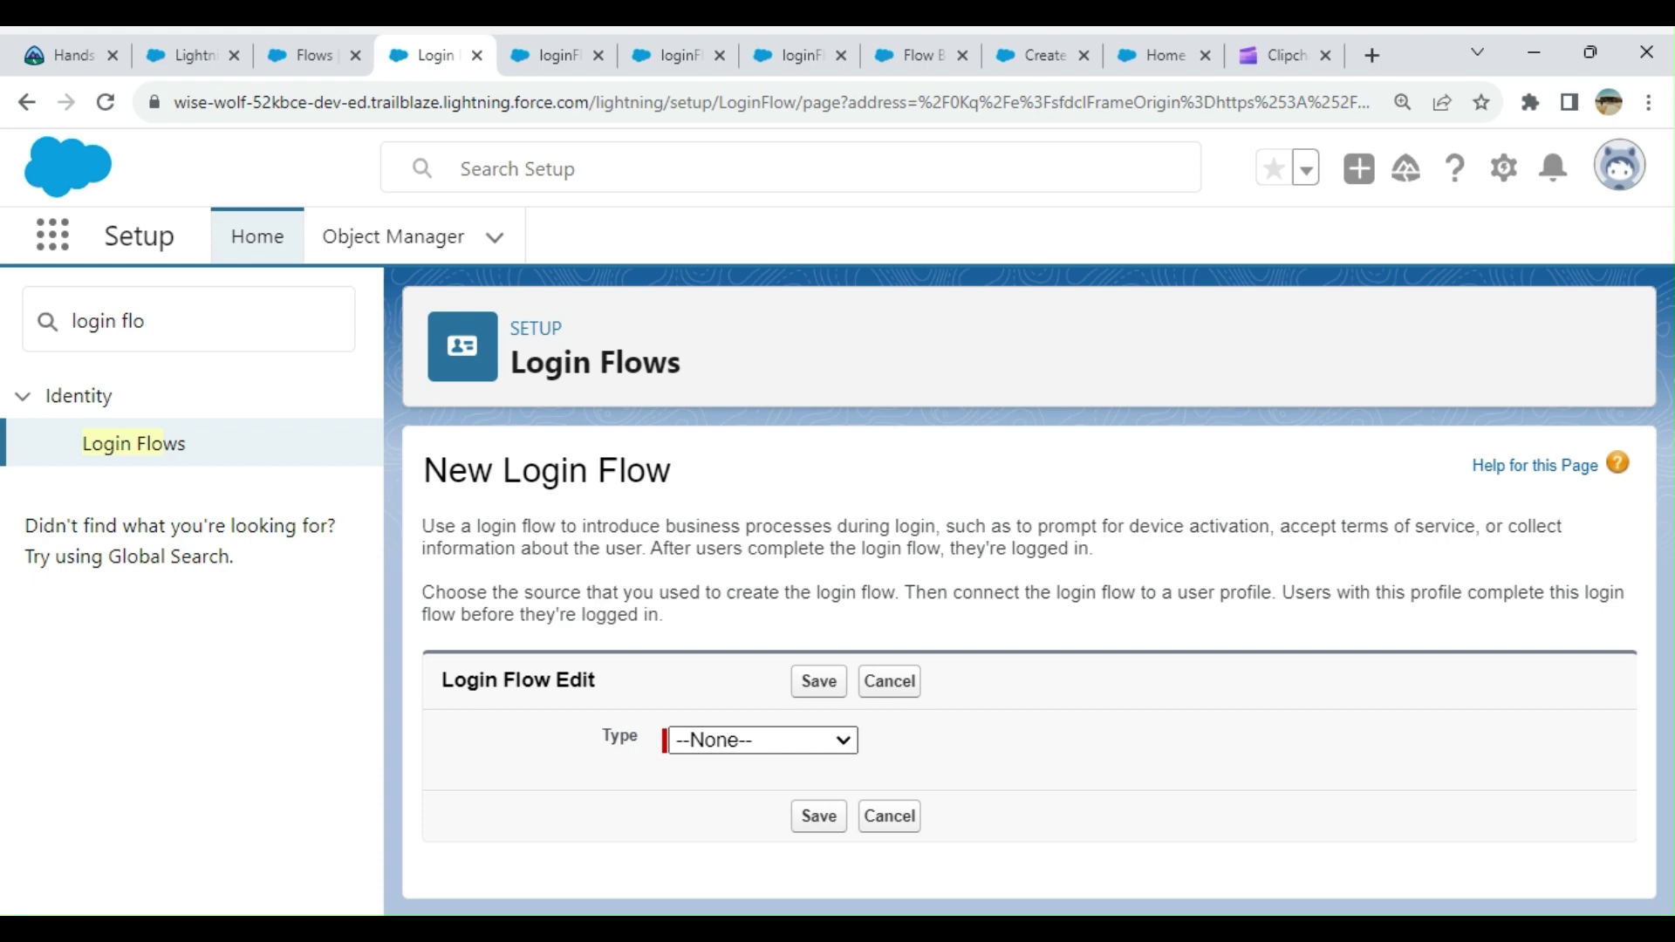
click(716, 798)
scroll(1032, 710, down, 3)
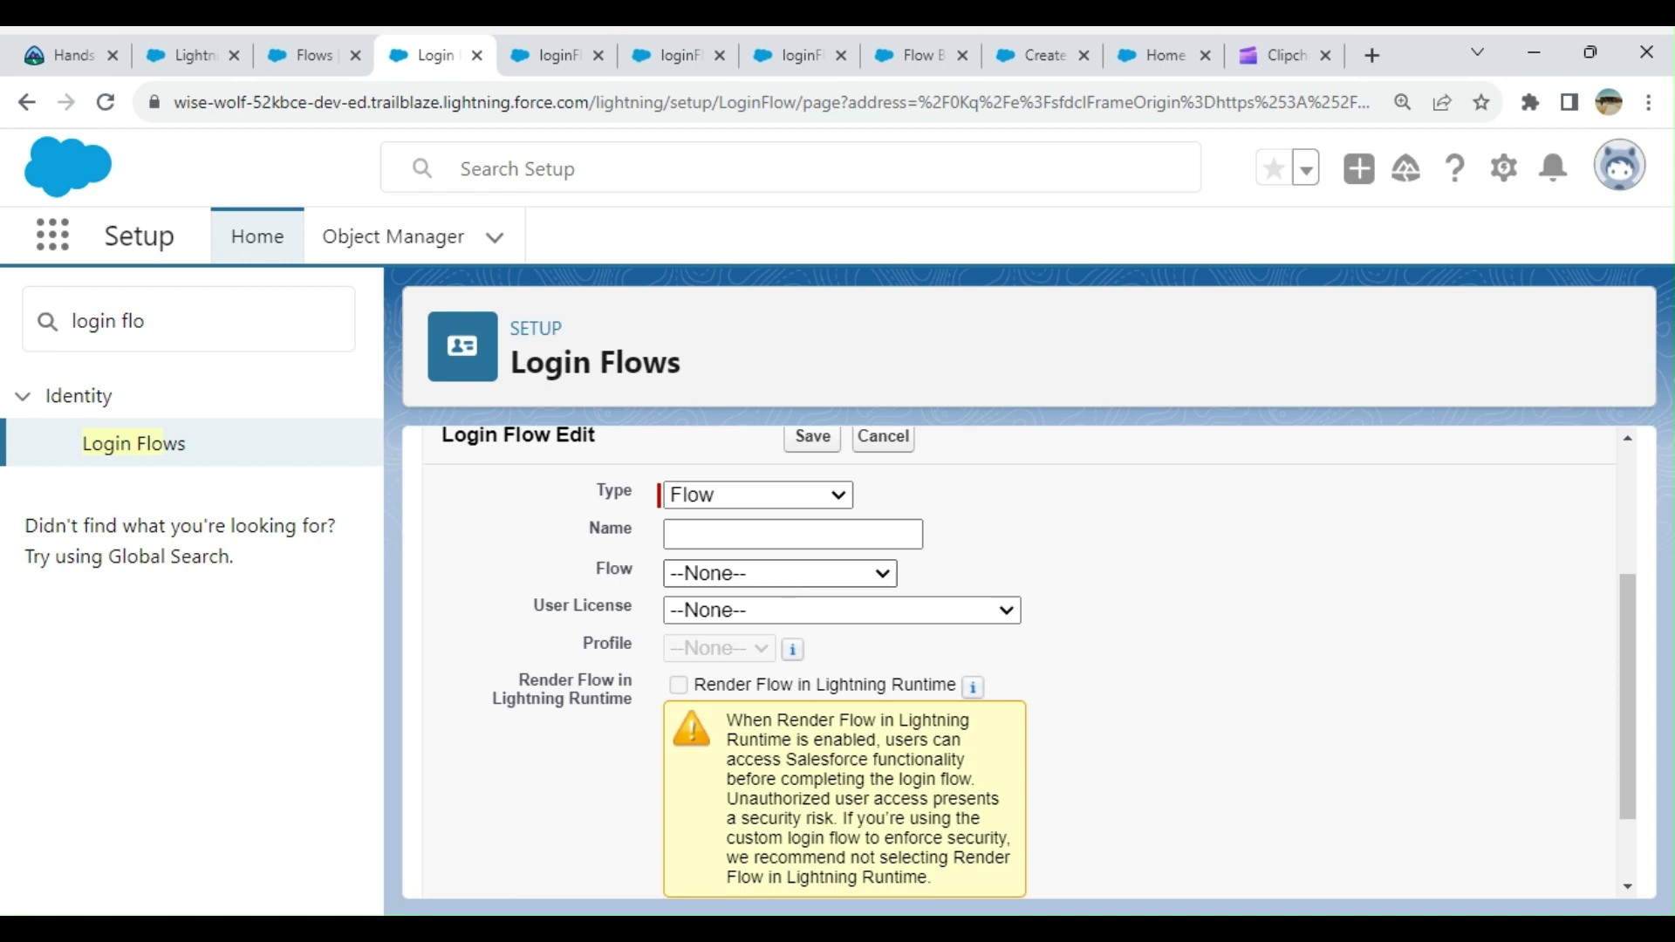
- Choose loginFlow as the flow, name it loginMessage, and leave User License at --None--
click(718, 525)
click(710, 534)
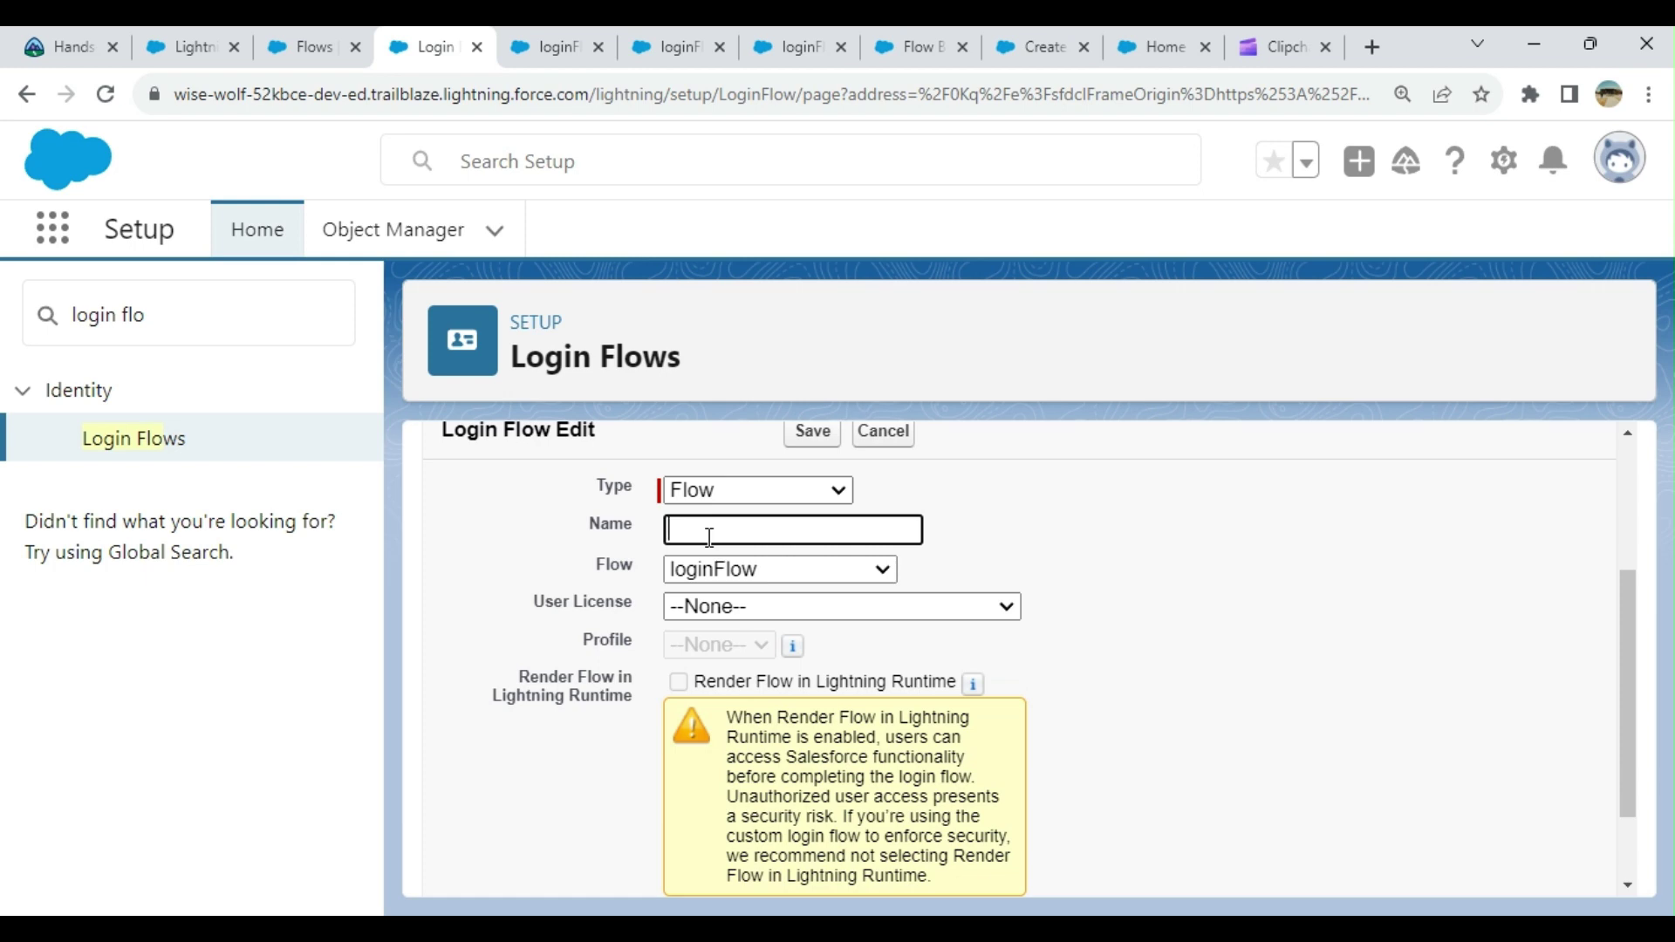
text(loginMessage)
click(825, 610)
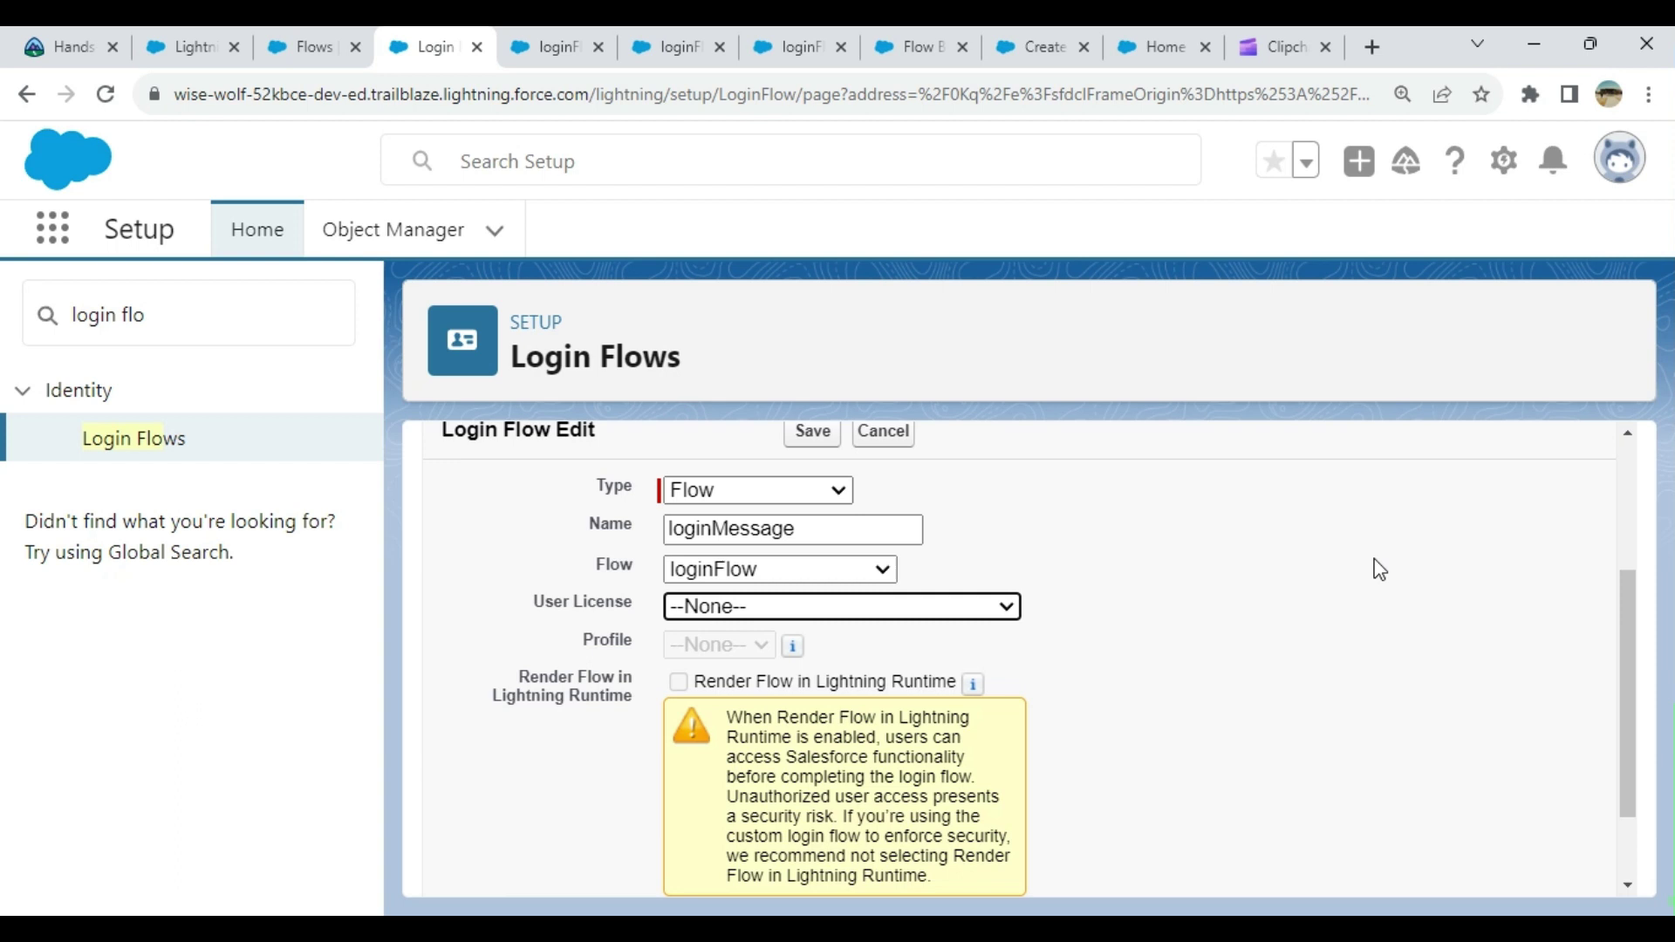
scroll(1374, 559, down, 1)
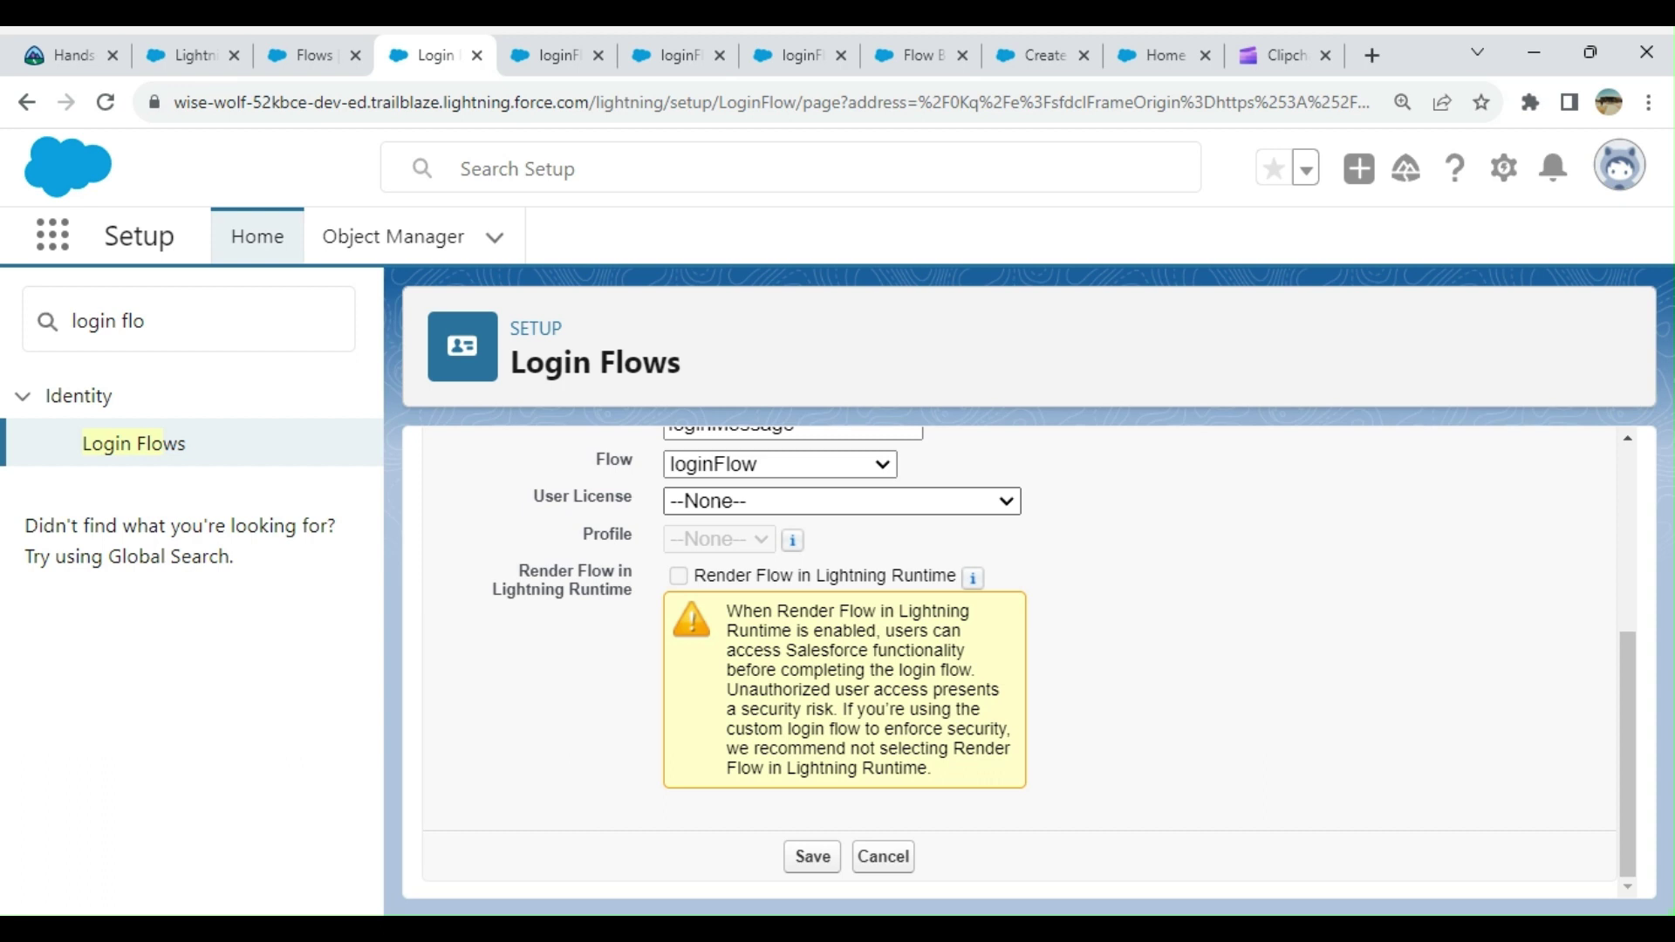
click(961, 432)
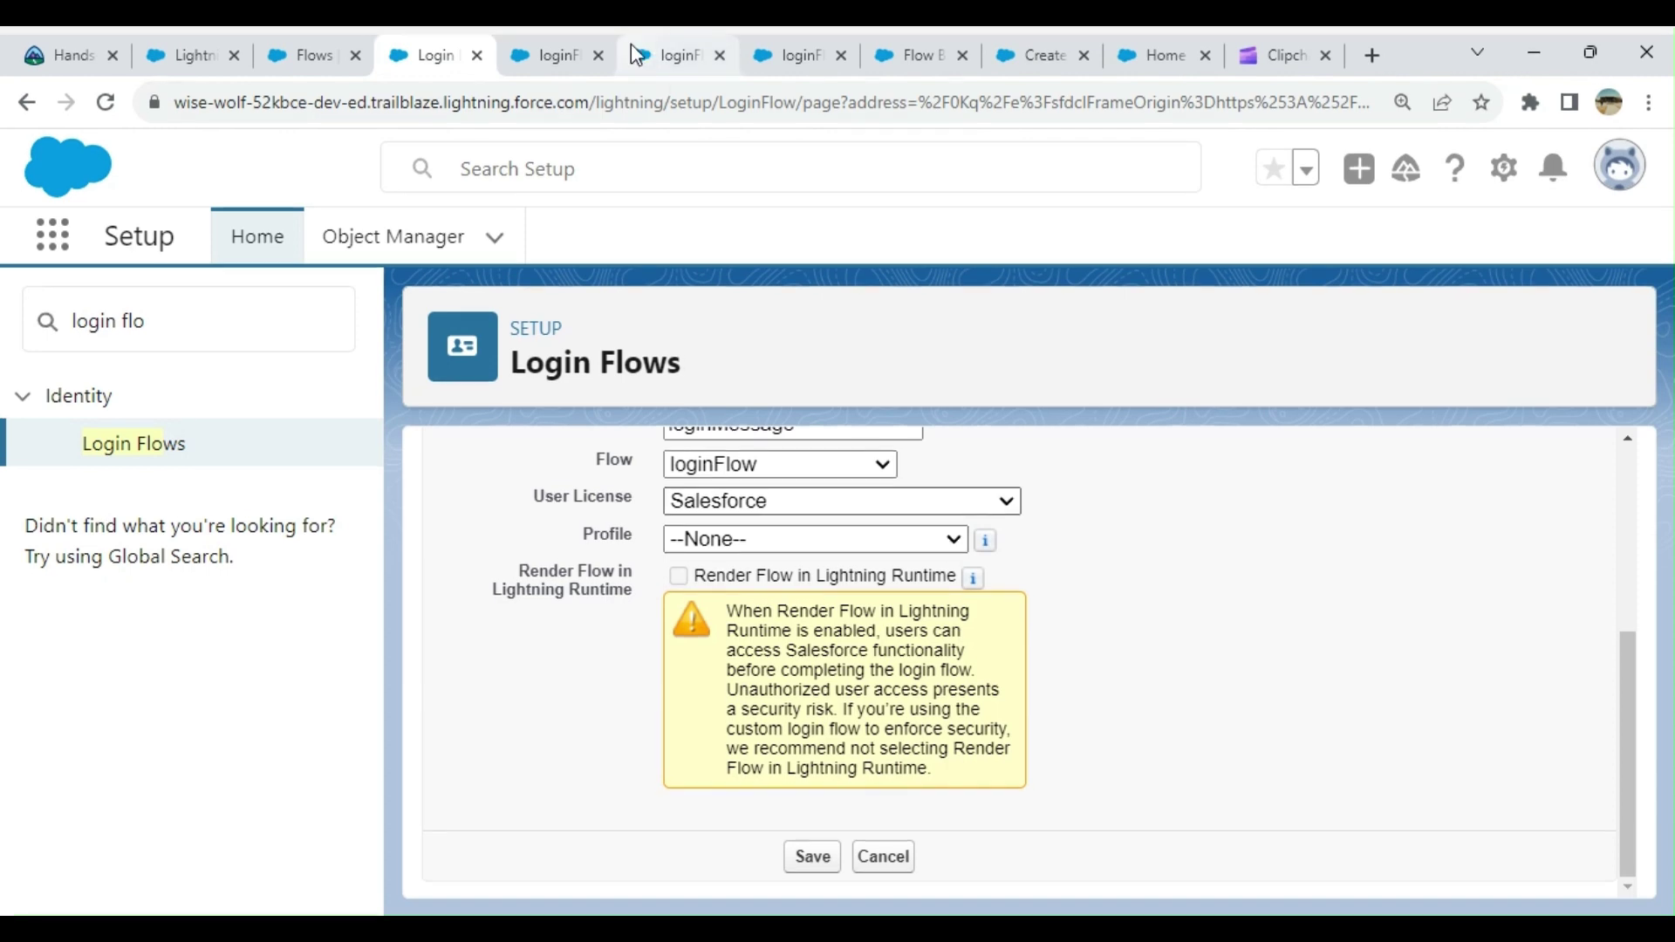
key(Up)
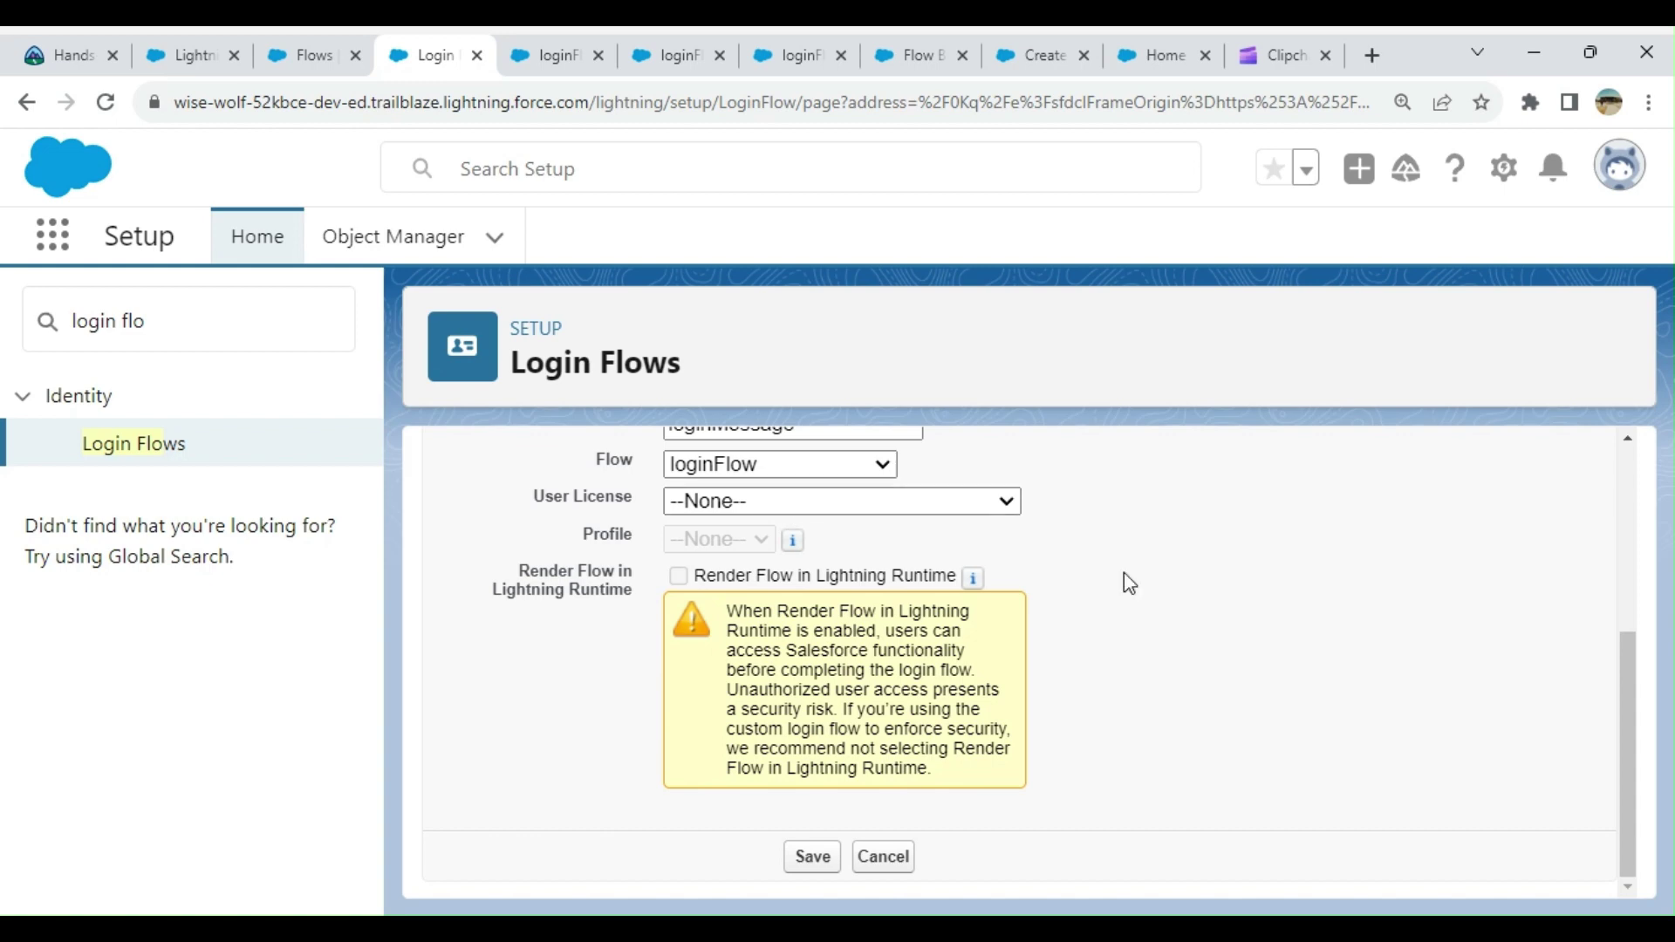
- Attempt to save the login flow, which reports an error
click(813, 860)
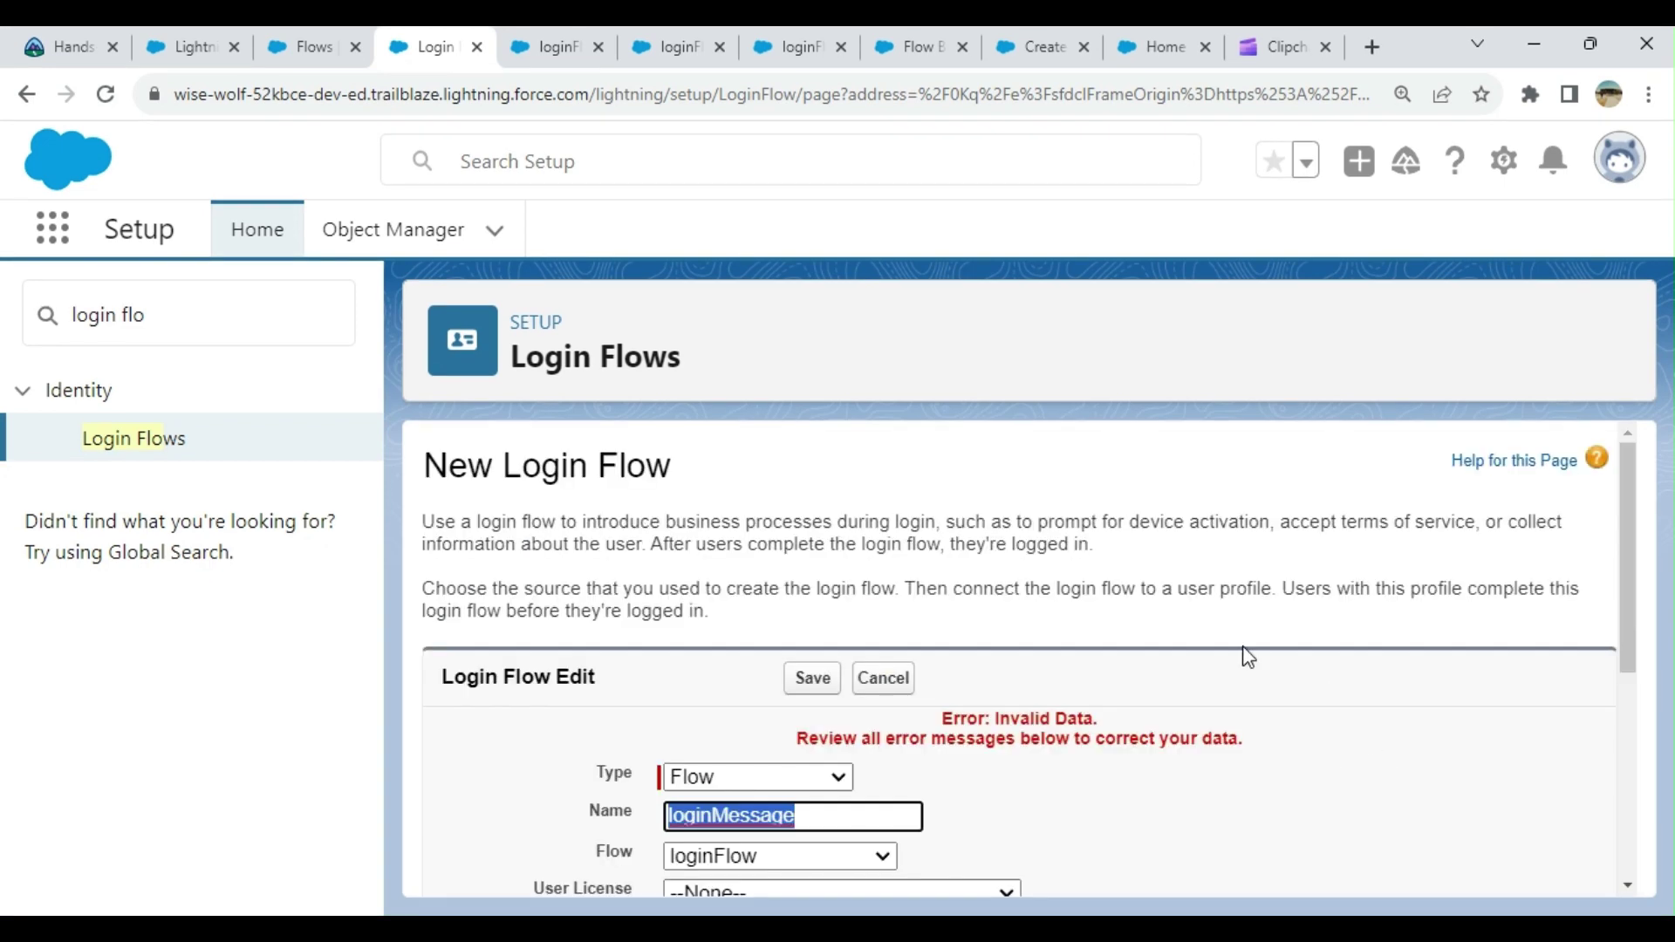
scroll(1245, 655, down, 3)
scroll(1246, 654, down, 1)
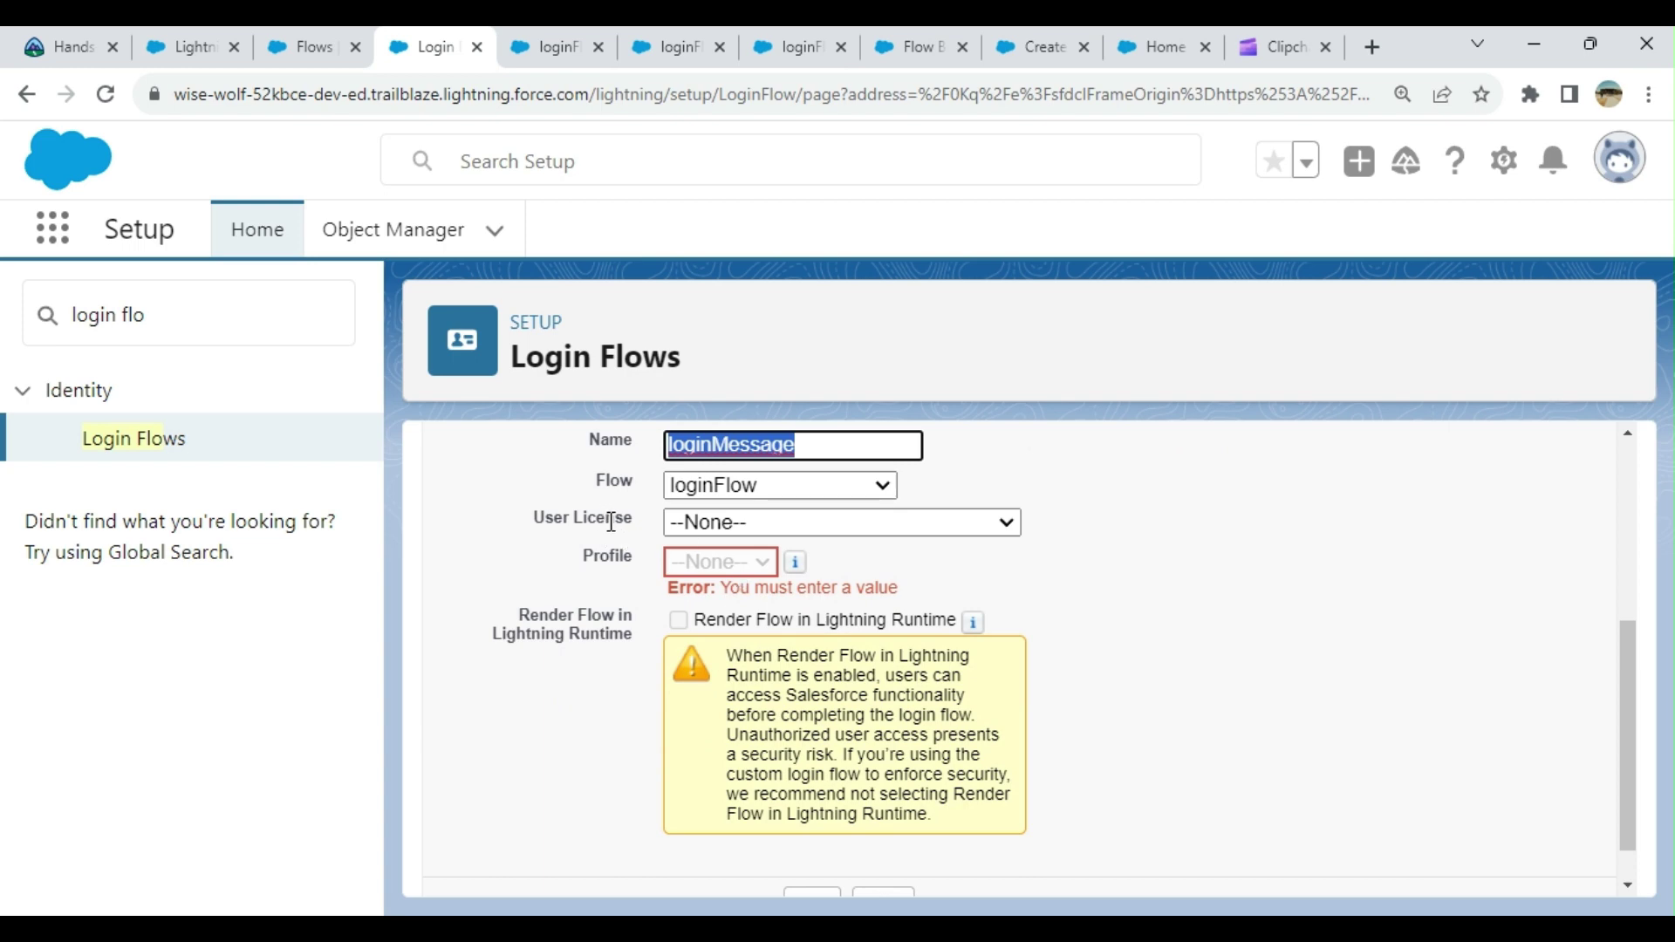
- Set User License to Salesforce and Profile to System Administrator
click(871, 513)
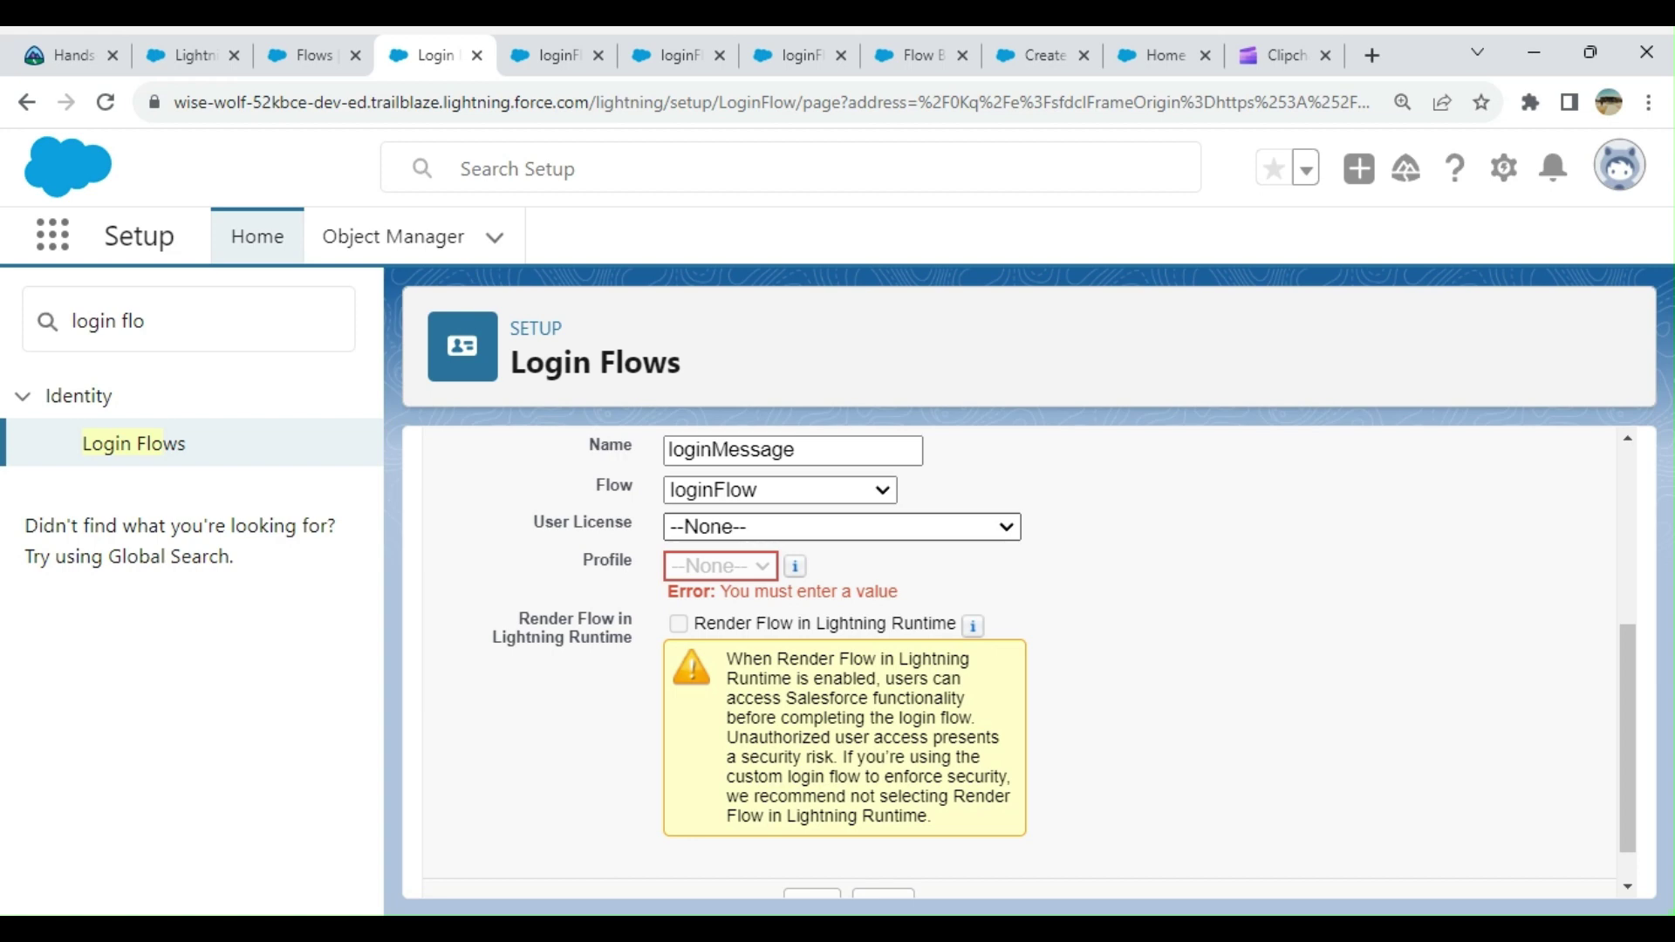
key(s)
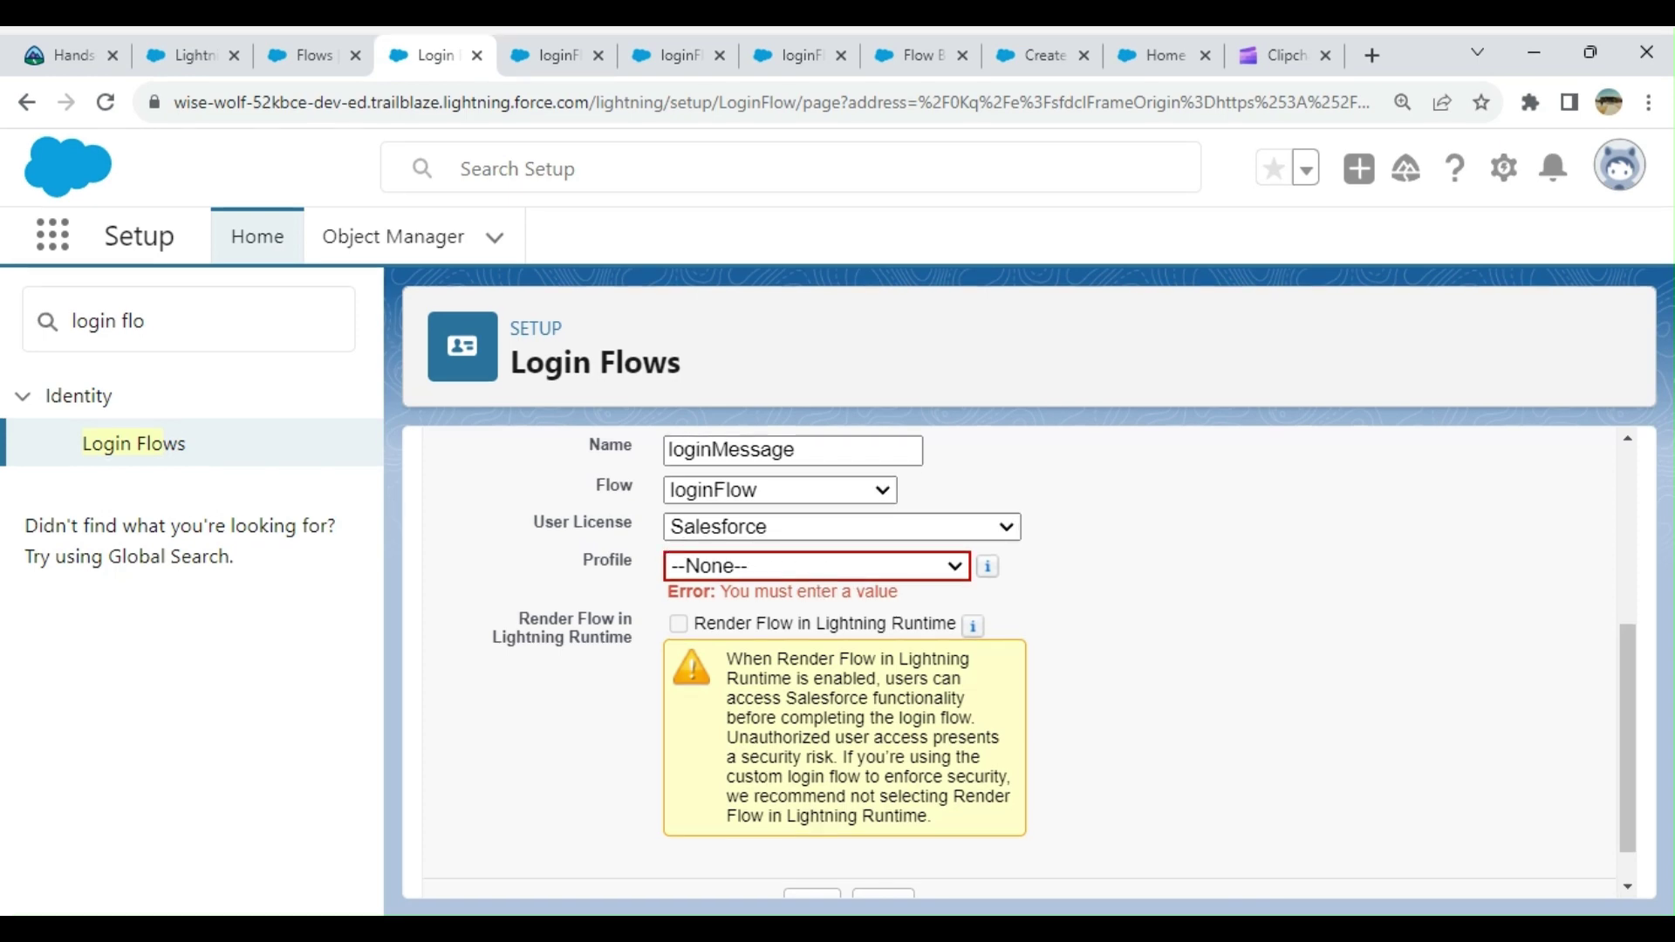
click(799, 869)
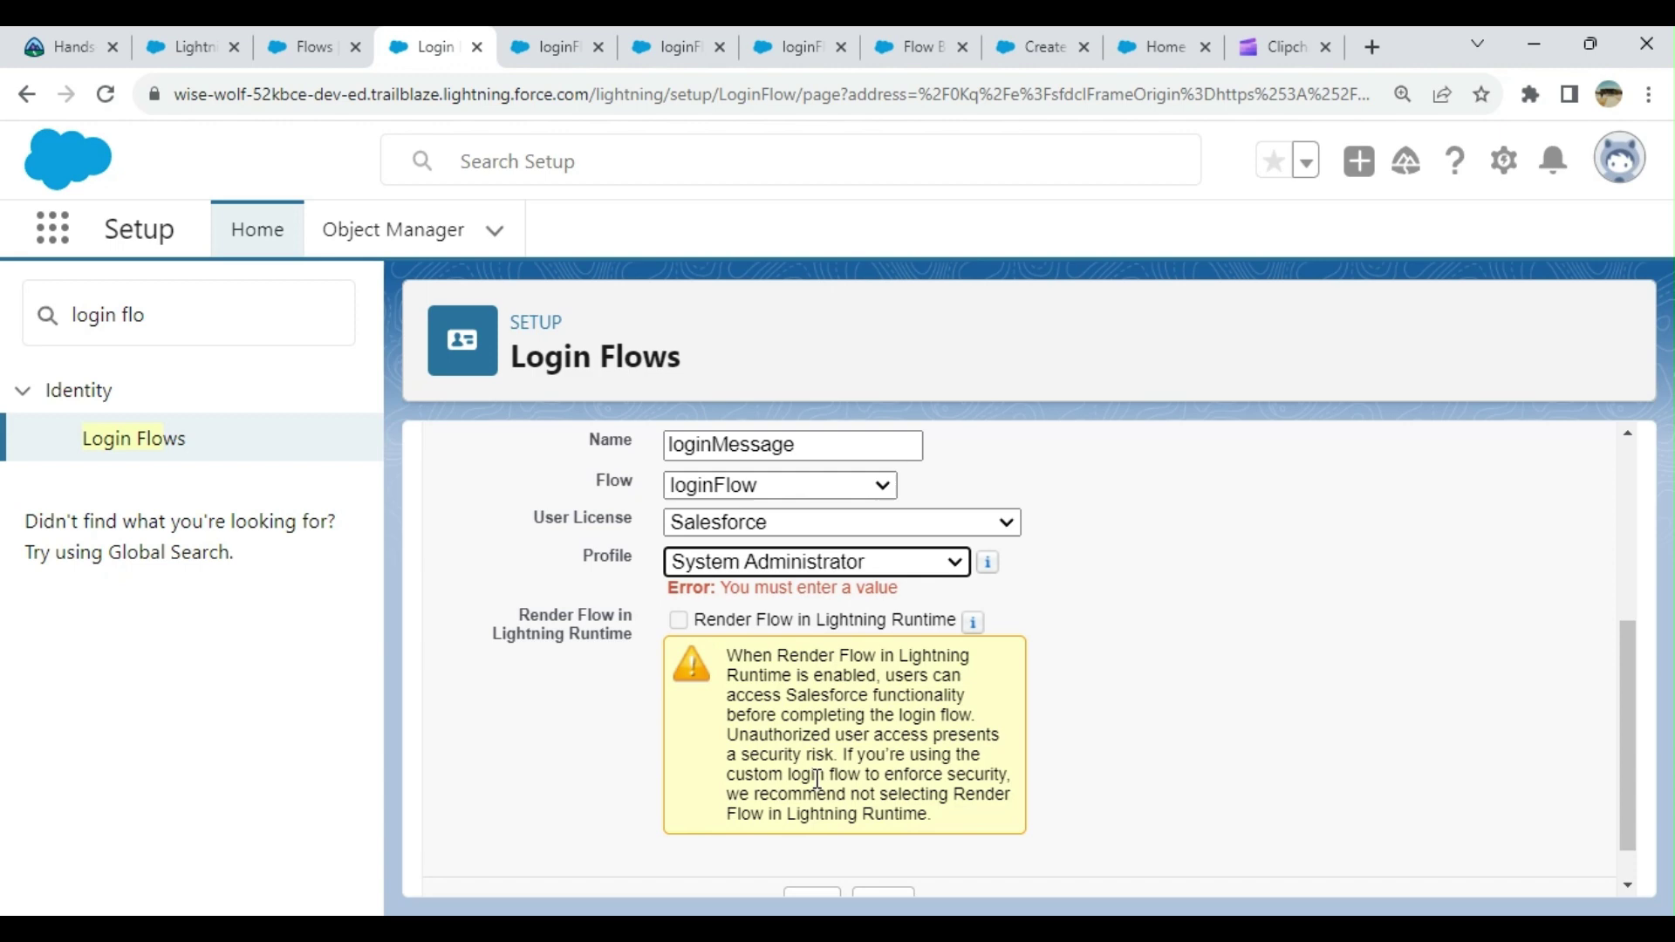
scroll(1300, 655, down, 1)
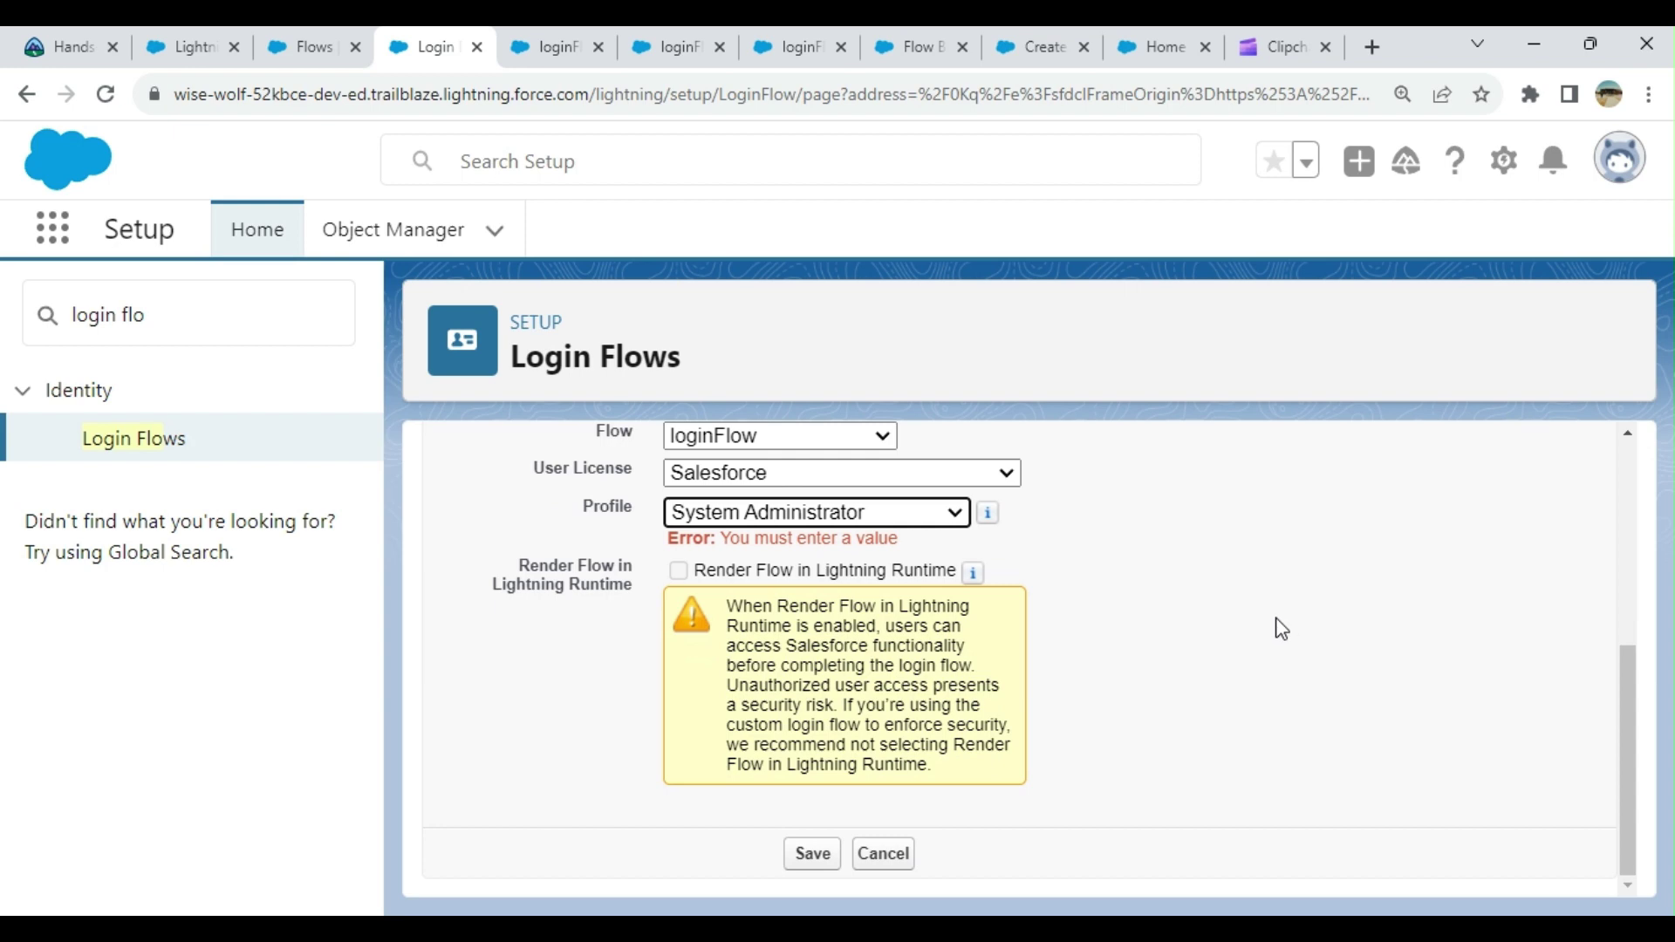
scroll(1277, 626, up, 2)
scroll(1279, 627, down, 2)
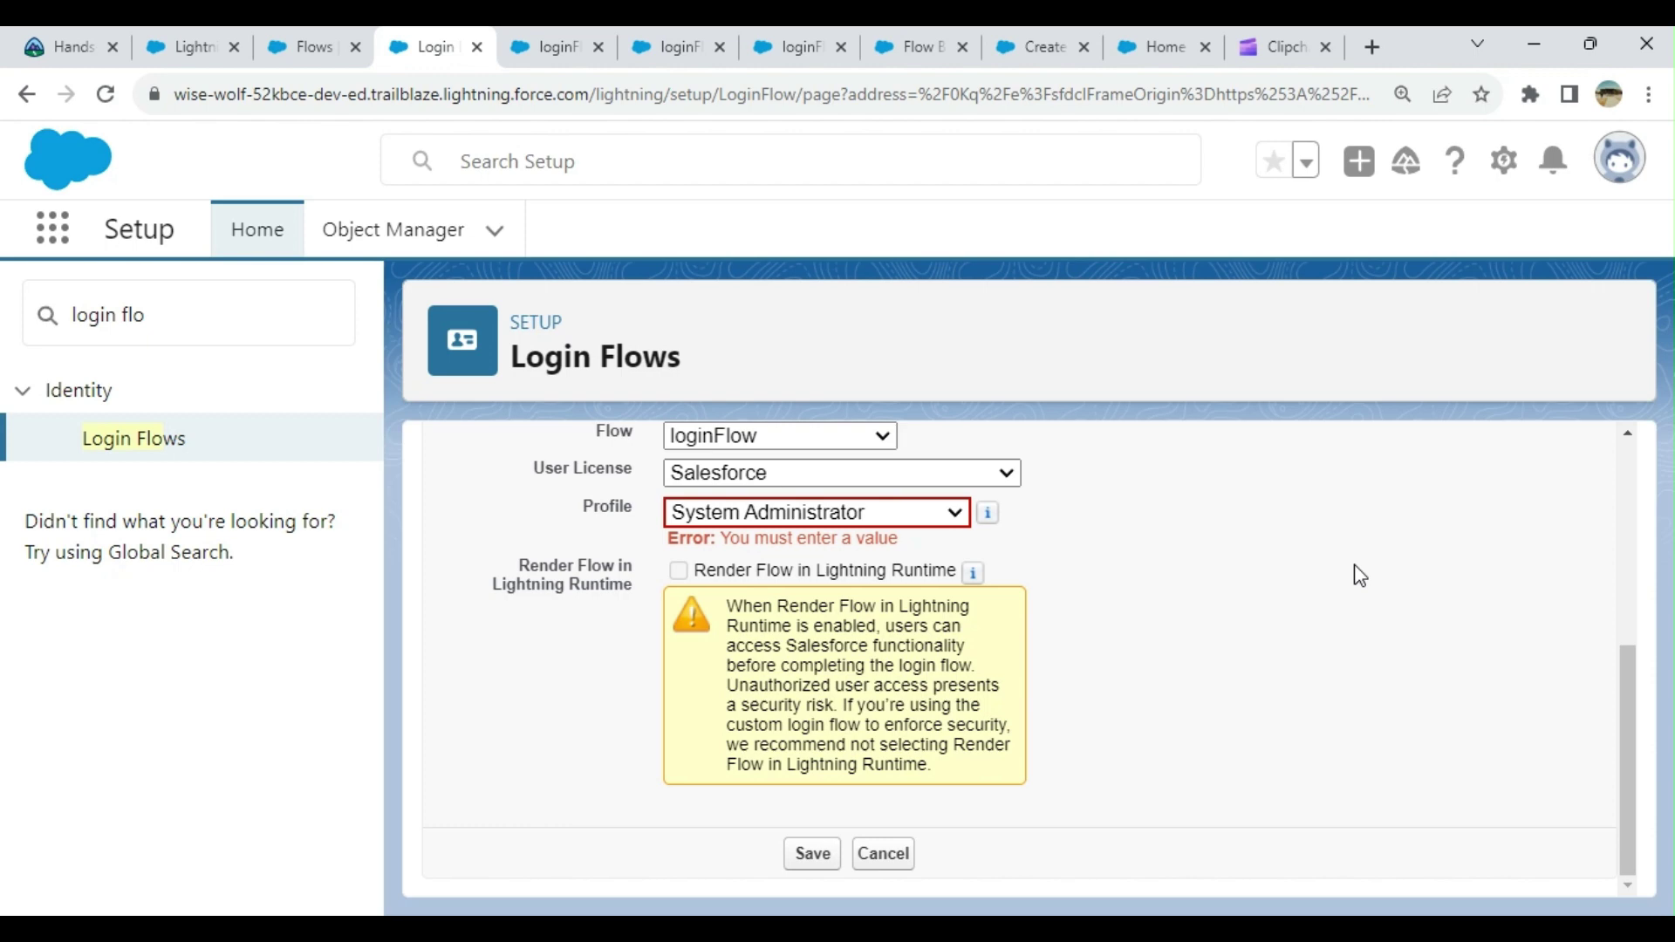
scroll(1189, 643, up, 2)
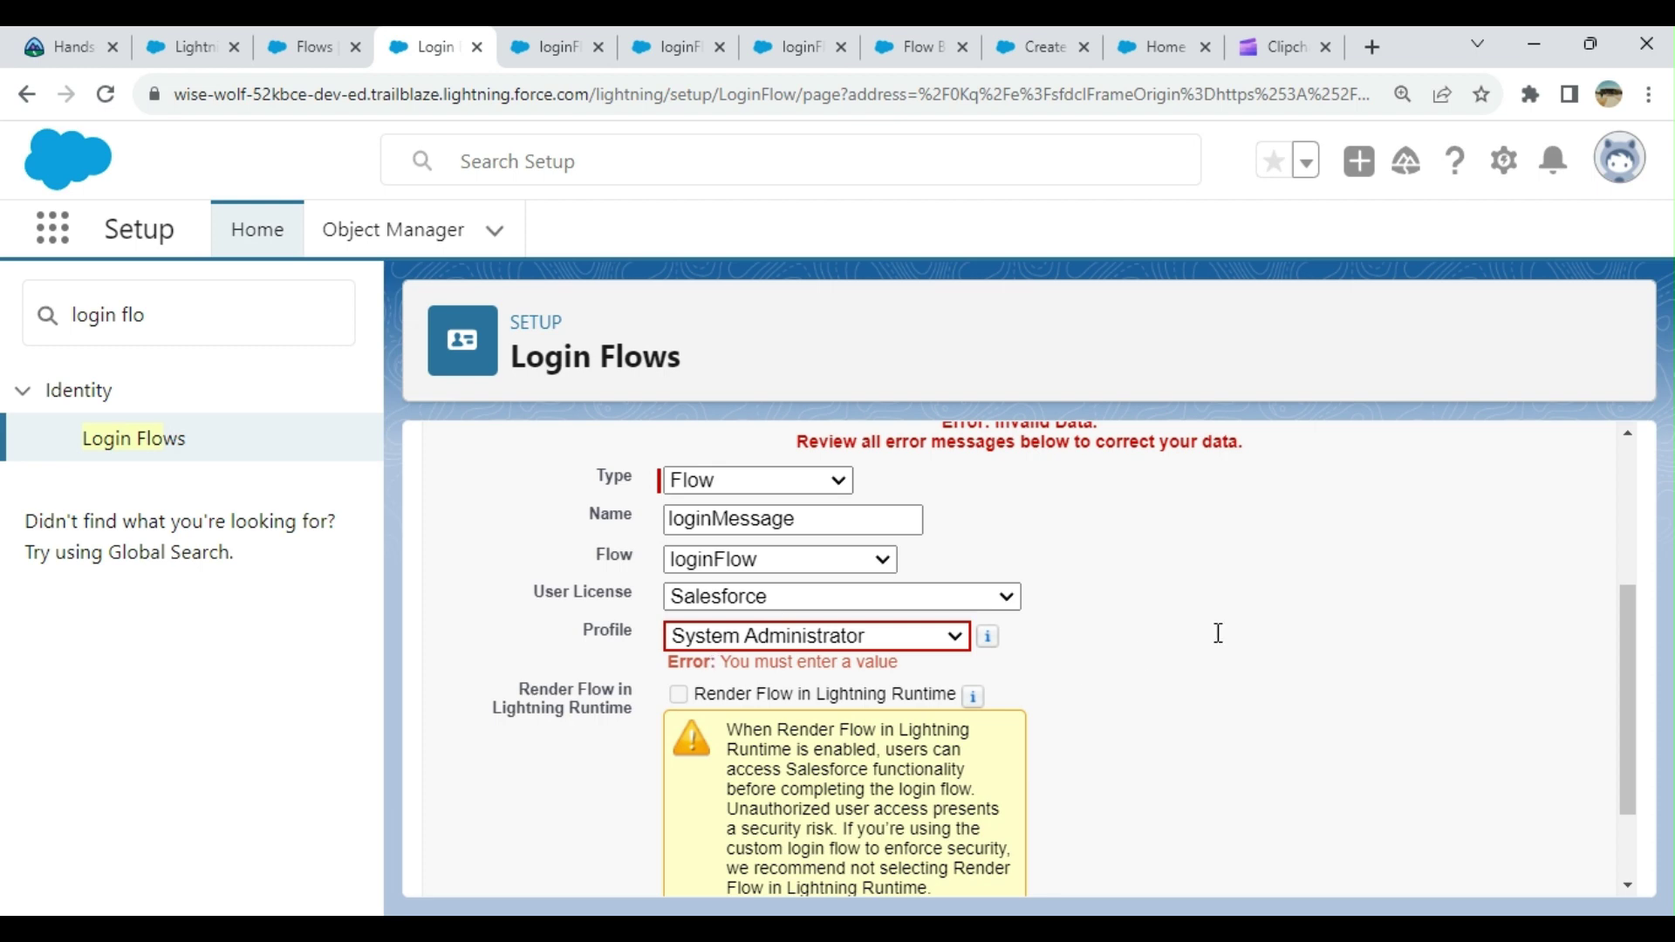
scroll(1261, 663, down, 2)
- Save the completed loginMessage login flow
click(811, 859)
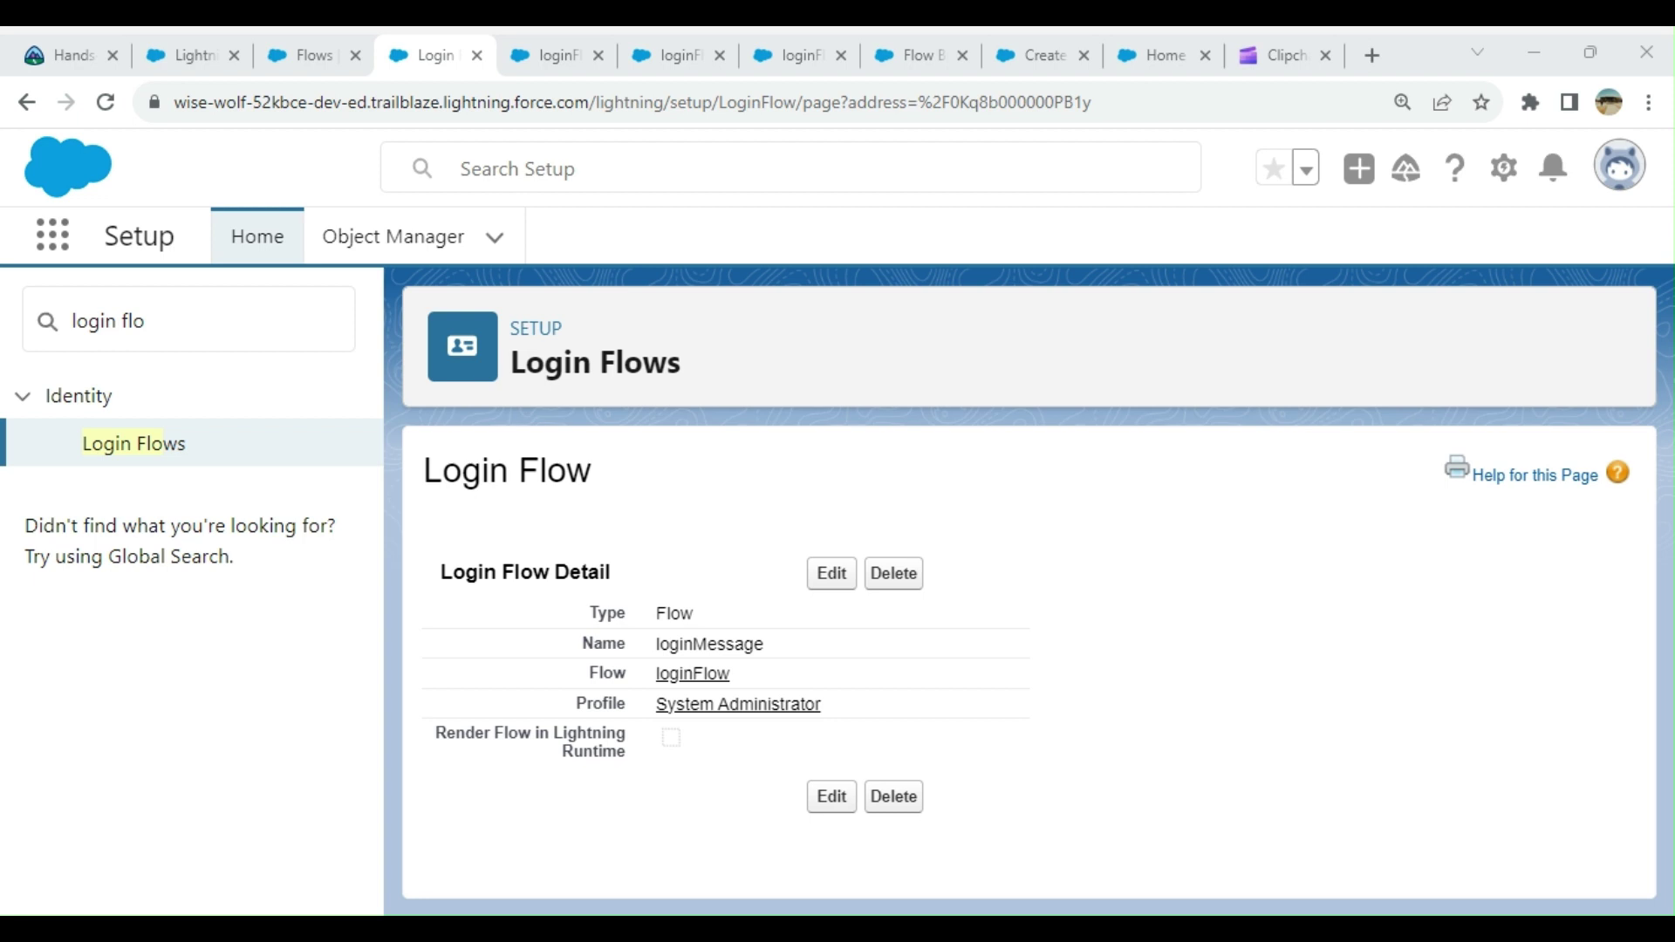
- Maximize the browser and return to the Login Flows list showing loginMessage
click(1590, 53)
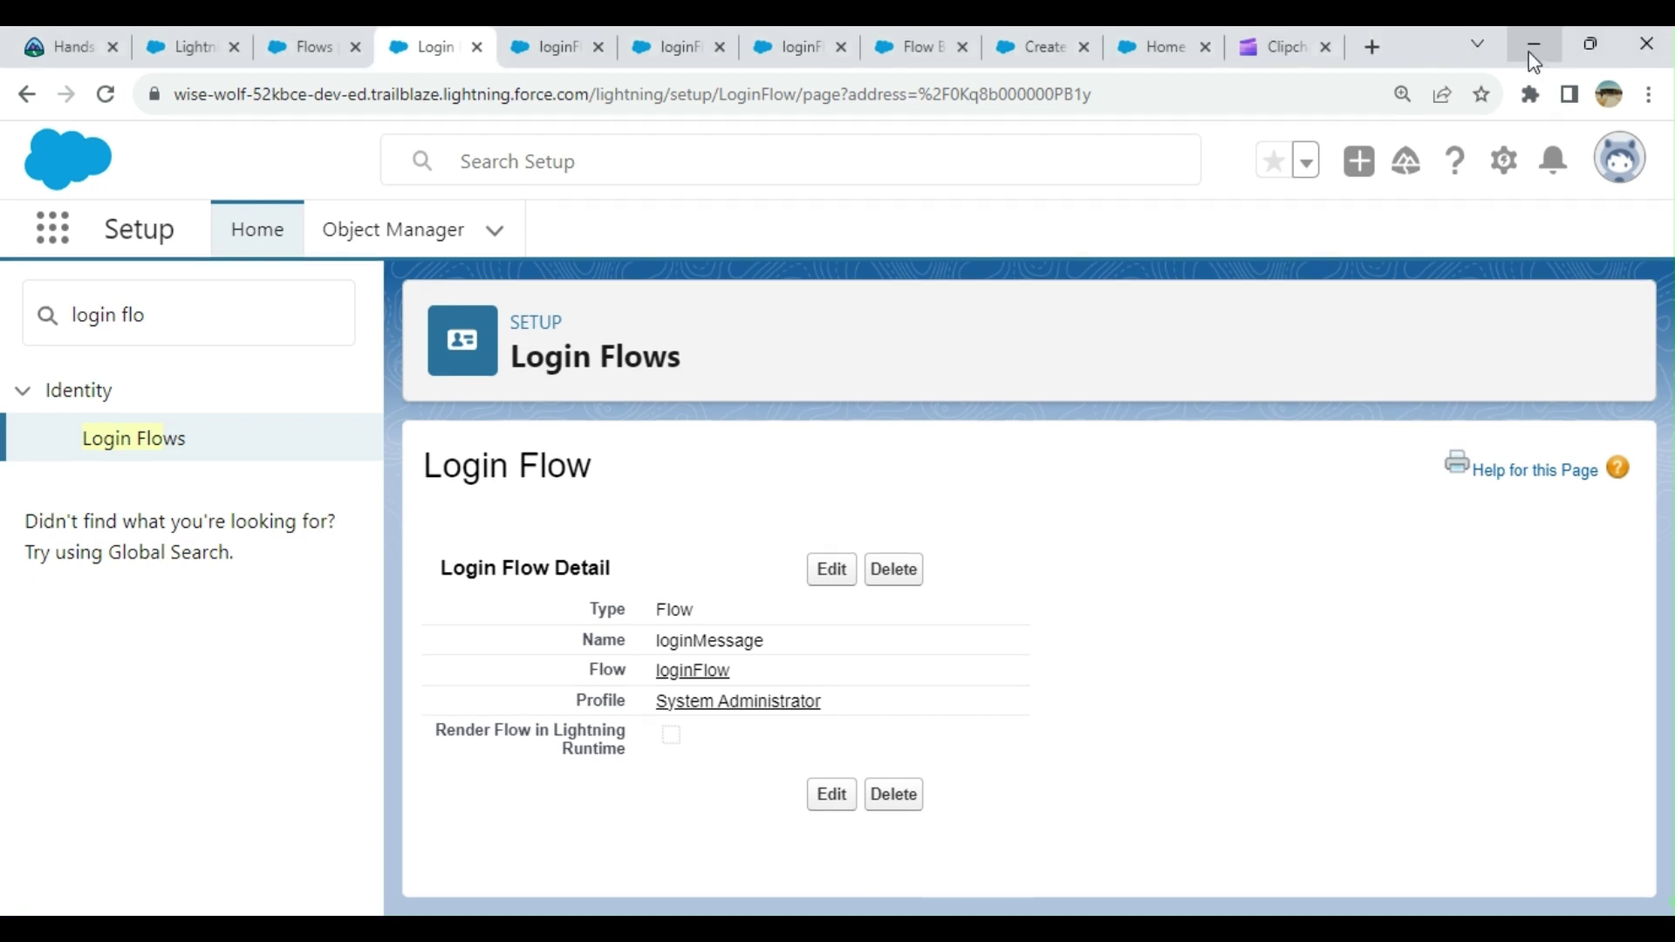
click(140, 445)
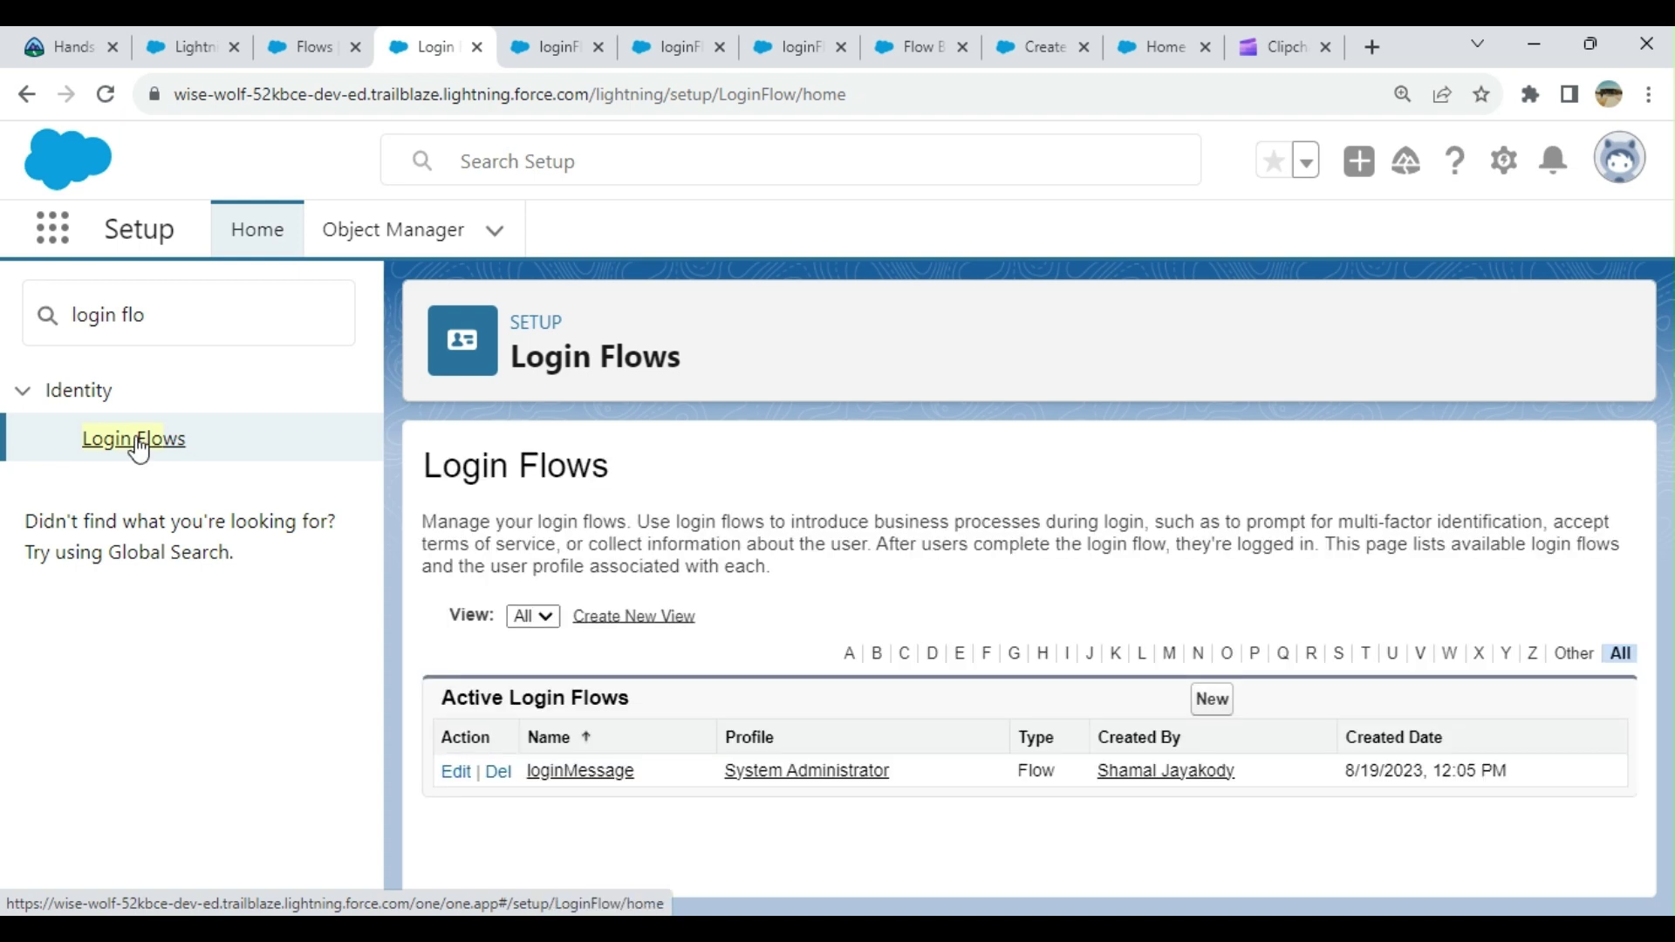